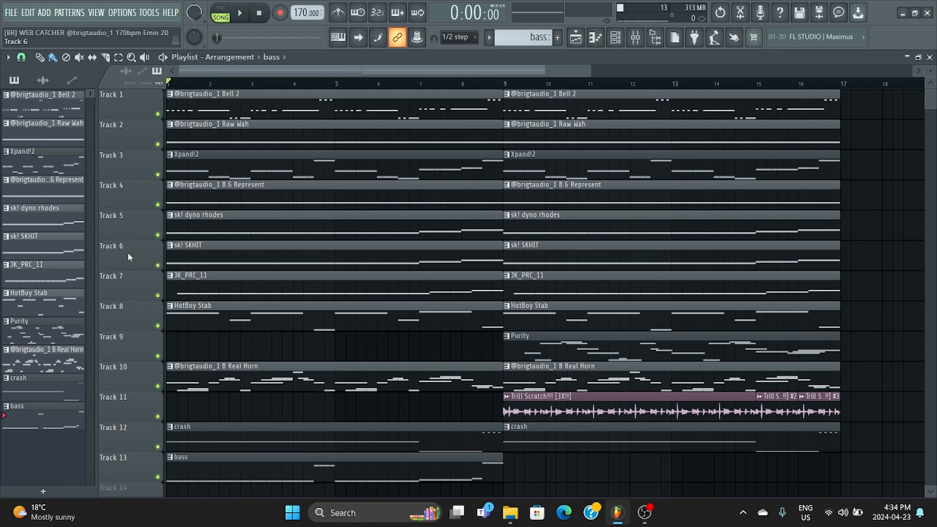
# Play the arrangement and duplicate the bass clip on Track 13 so it also fills bars 9 to 16.
pyautogui.press('space')
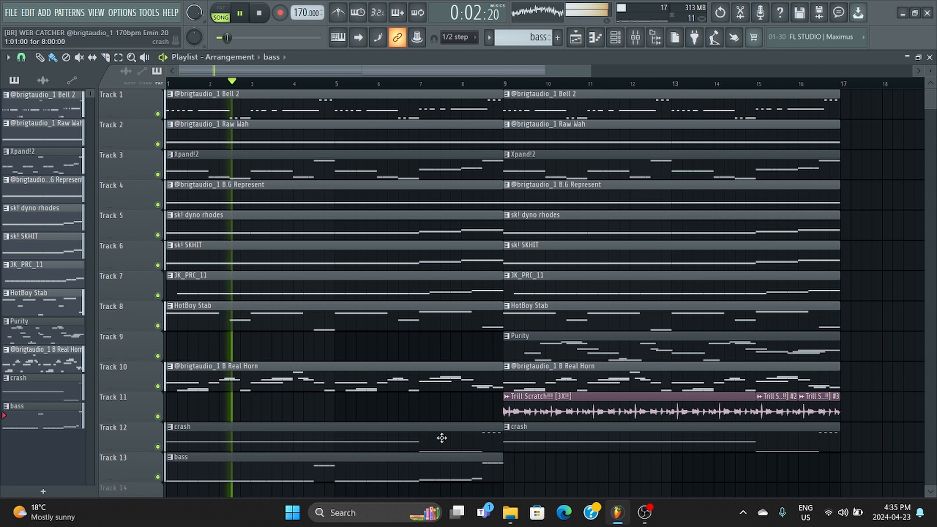
pyautogui.keyDown('ctrl'); pyautogui.click(417, 466); pyautogui.keyUp('ctrl')
pyautogui.hotkey('ctrl', 'b')
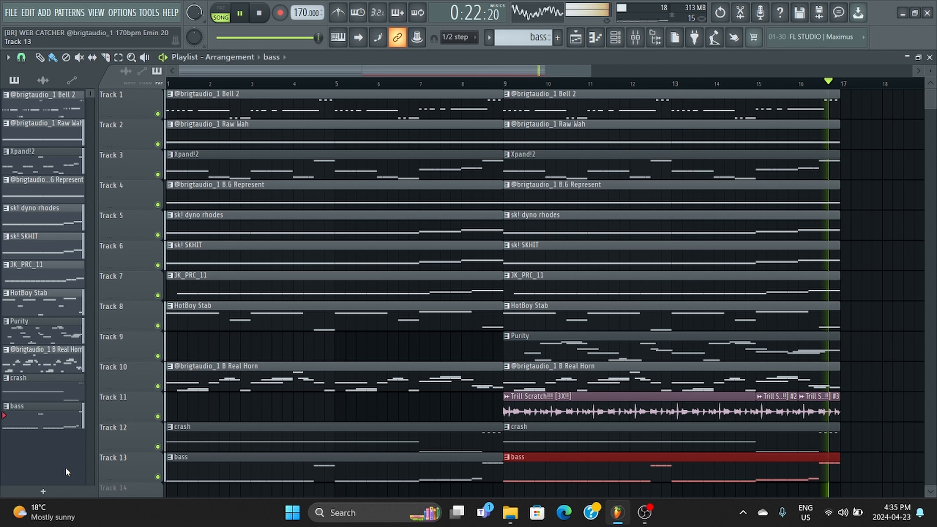
pyautogui.press('space')
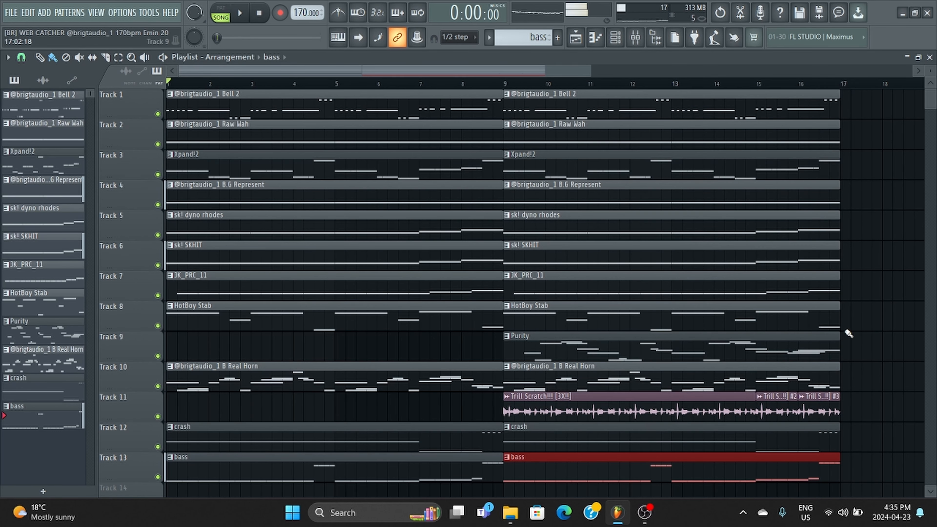
pyautogui.keyDown('ctrl'); pyautogui.click(846, 331); pyautogui.keyUp('ctrl')
pyautogui.scroll(-3, 567, 281)
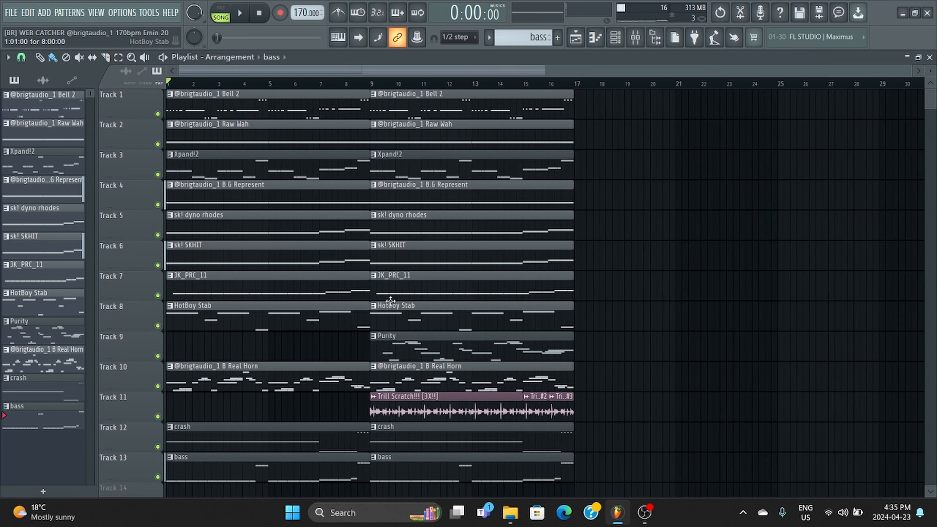
pyautogui.scroll(4, 260, 229)
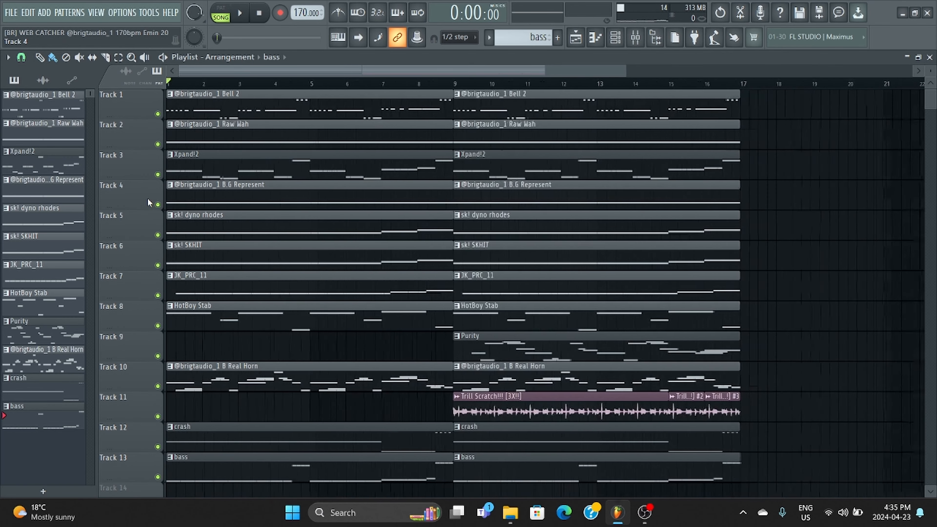
# Open the sk! dyno rhodes clip on Track 5 in the piano roll and examine its note progression across bars 1 to 8.
pyautogui.doubleClick(277, 231)
pyautogui.hscroll(-2, 255, 205)
pyautogui.scroll(3, 238, 188)
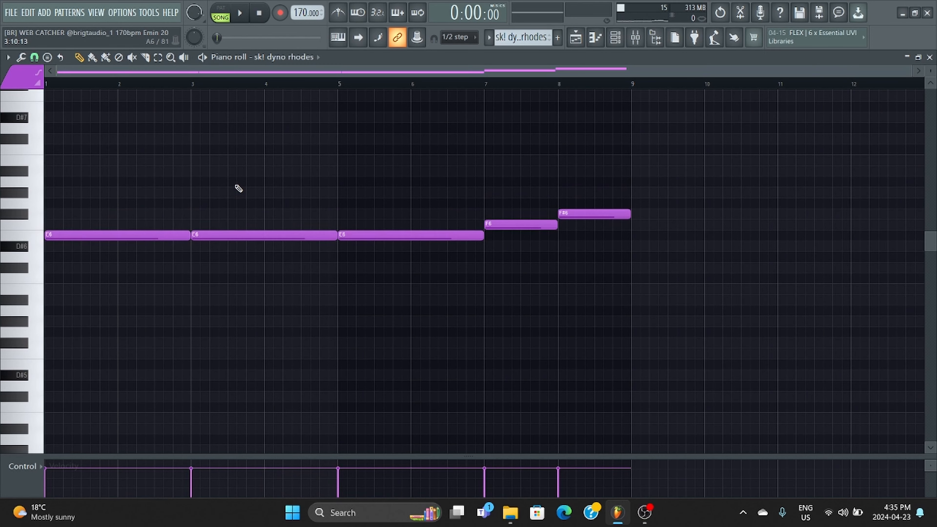
pyautogui.scroll(1, 347, 278)
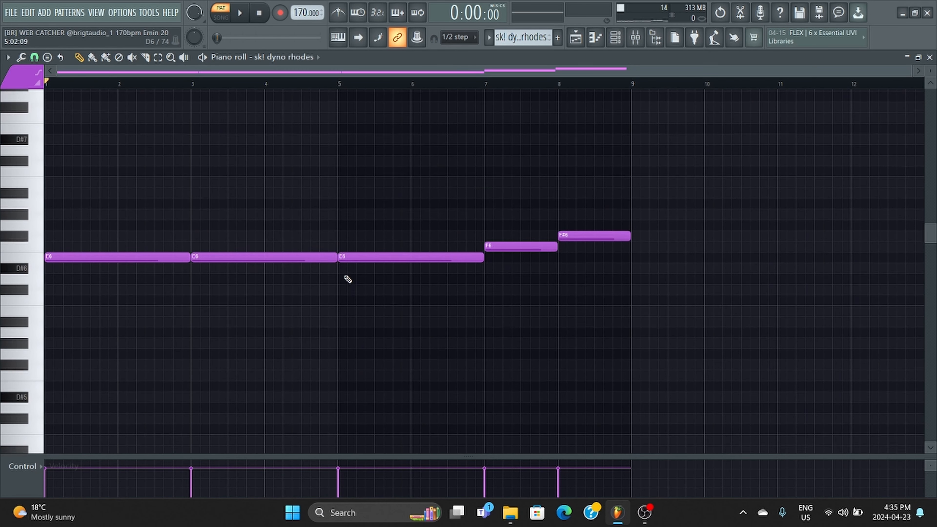
pyautogui.moveTo(338, 75)
pyautogui.mouseDown()
pyautogui.moveTo(408, 73)
pyautogui.moveTo(321, 76)
pyautogui.mouseUp()
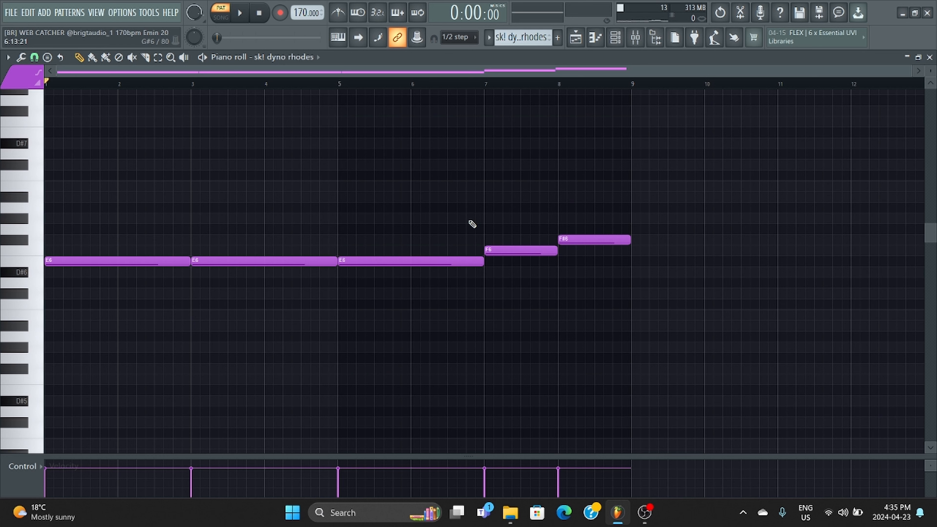
pyautogui.moveTo(651, 203); pyautogui.dragTo(553, 196)
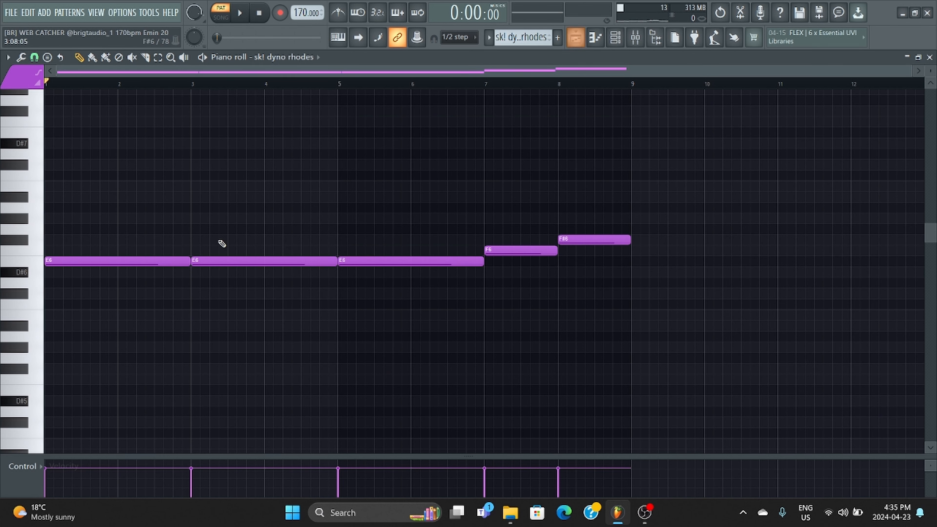
pyautogui.moveTo(209, 260)
pyautogui.mouseDown()
pyautogui.moveTo(210, 246)
pyautogui.moveTo(213, 262)
pyautogui.mouseUp()
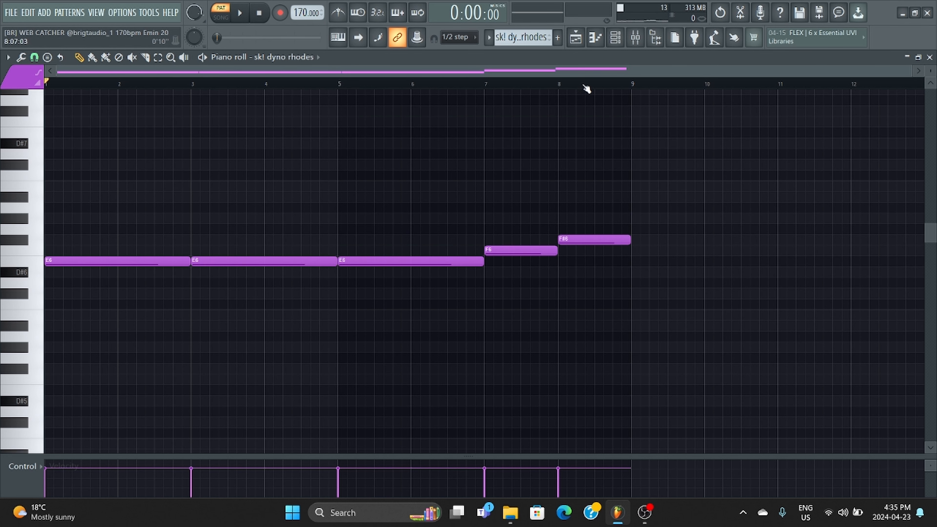
pyautogui.moveTo(608, 88); pyautogui.dragTo(98, 123)
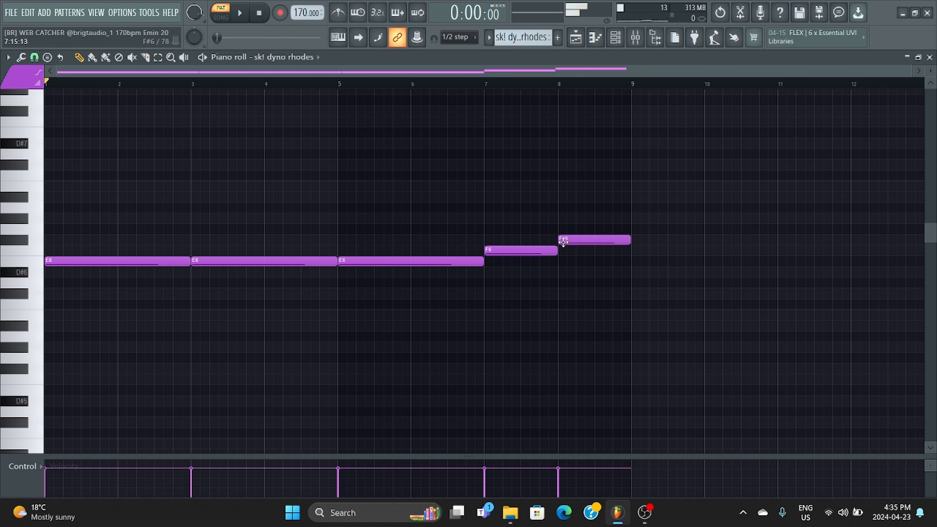
pyautogui.moveTo(512, 277); pyautogui.dragTo(630, 215)
pyautogui.keyDown('ctrl'); pyautogui.click(546, 324); pyautogui.keyUp('ctrl')
pyautogui.hotkey('ctrl', 'z')
pyautogui.moveTo(535, 294); pyautogui.dragTo(614, 284)
# Return to the playlist, open the Bell 2 clip on Track 1 in the piano roll and listen to its opening notes.
pyautogui.click(576, 38)
pyautogui.scroll(-3, 145, 152)
pyautogui.scroll(5, 145, 153)
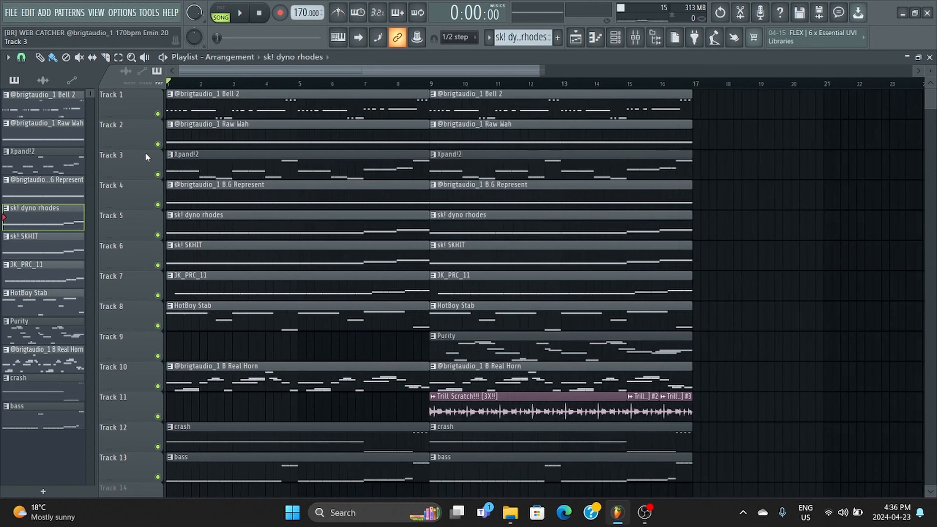
pyautogui.doubleClick(224, 107)
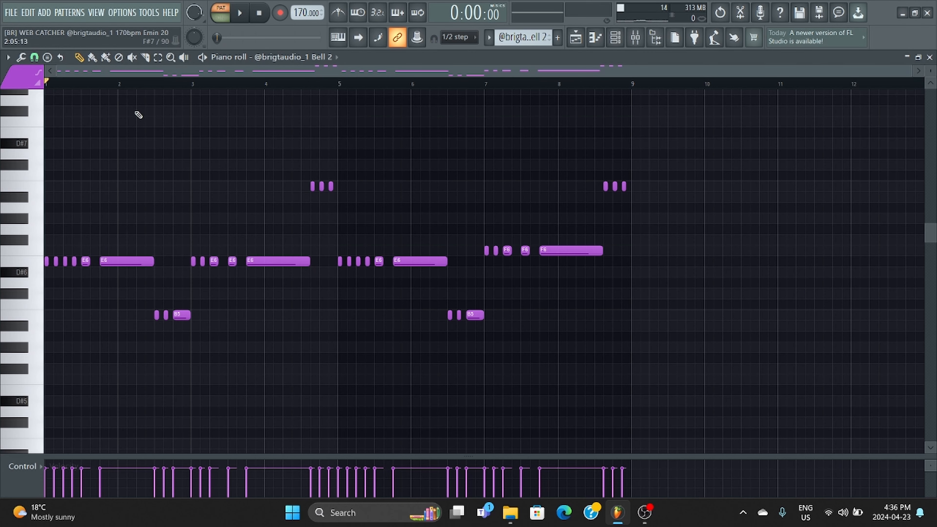
pyautogui.press('space')
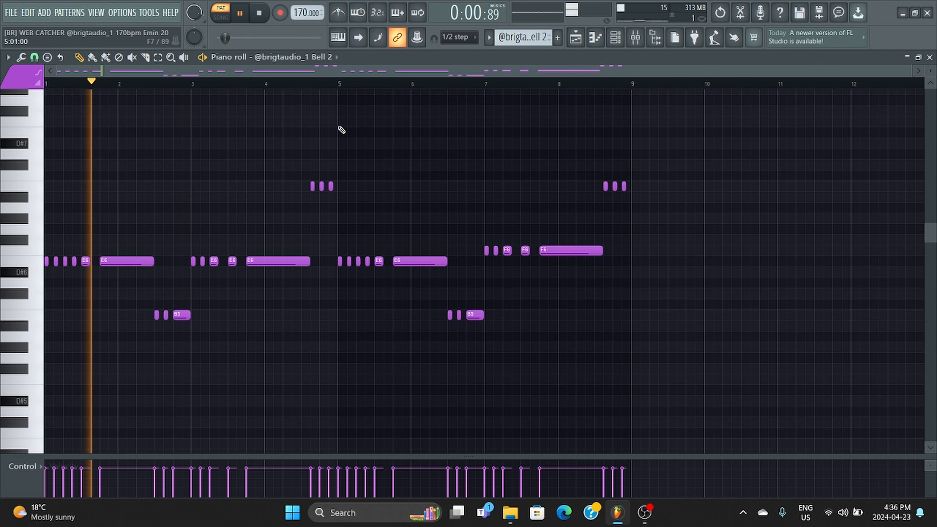
pyautogui.press('space')
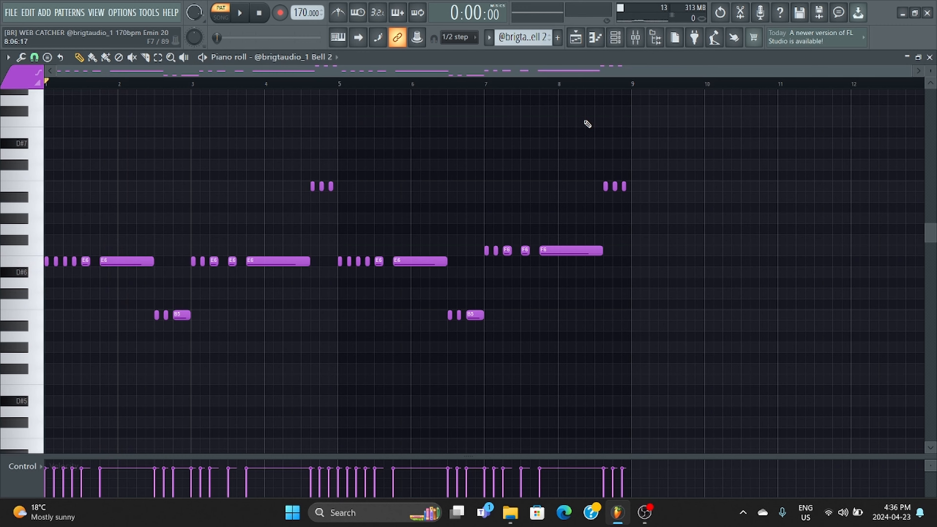
# View the sk! SKHIT pattern's notes in the piano roll and return to the playlist with the whole arrangement in view.
pyautogui.press('F5')
pyautogui.doubleClick(343, 262)
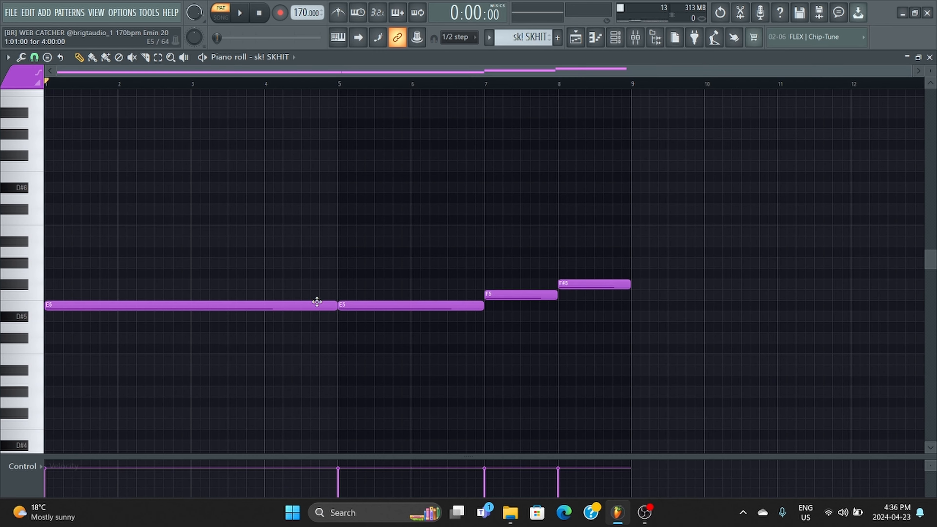
pyautogui.click(576, 41)
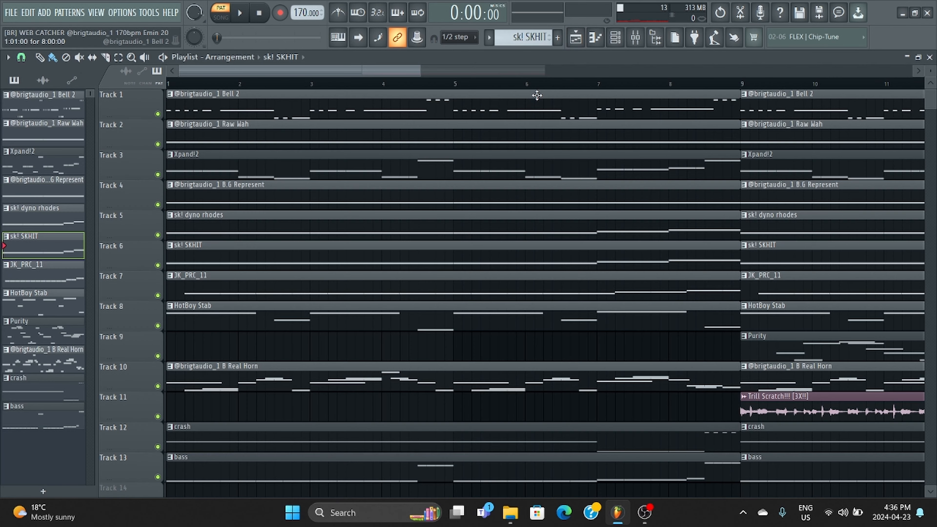
pyautogui.scroll(-3, 368, 222)
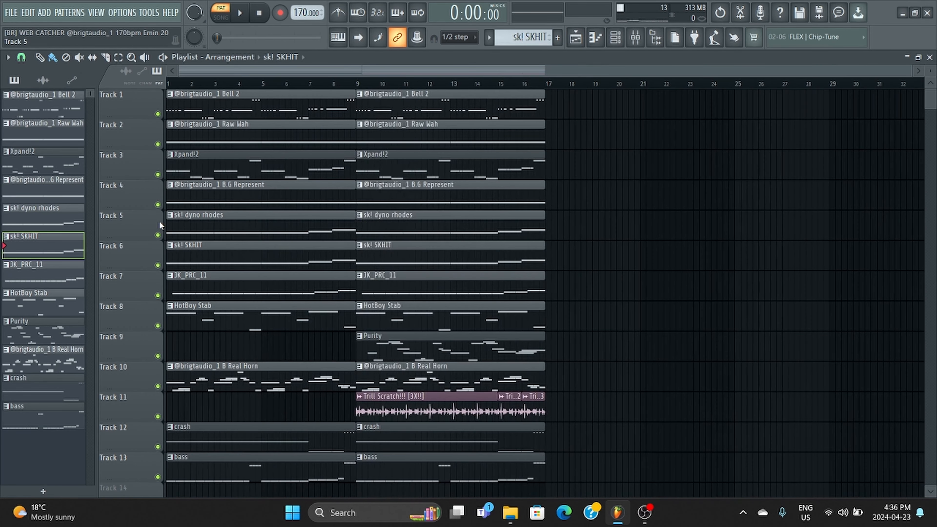
# Isolate Tracks 2, 4, 5, 6 and 7, play the song, and bring in the Bell 2 melody on Track 1 during playback.
pyautogui.rightClick(158, 144)
pyautogui.moveTo(158, 205); pyautogui.dragTo(158, 325)
pyautogui.click(158, 326)
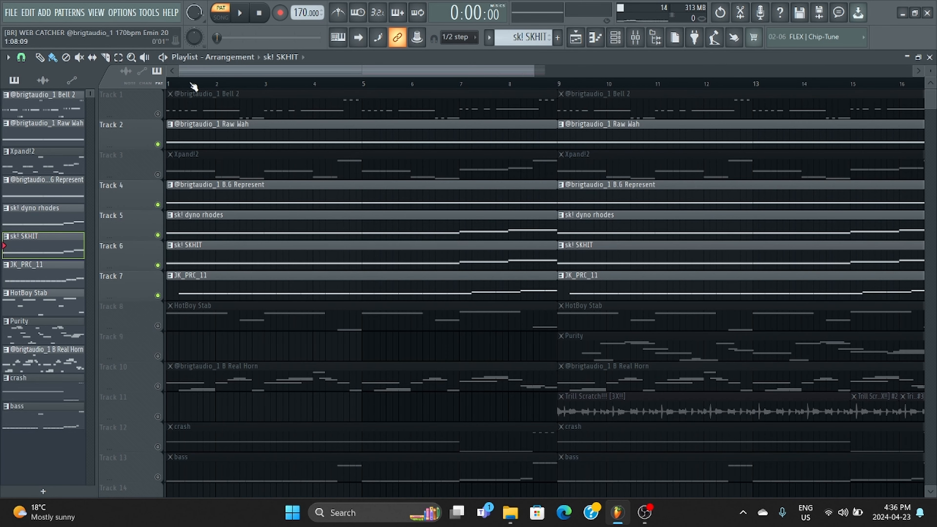
pyautogui.press('space')
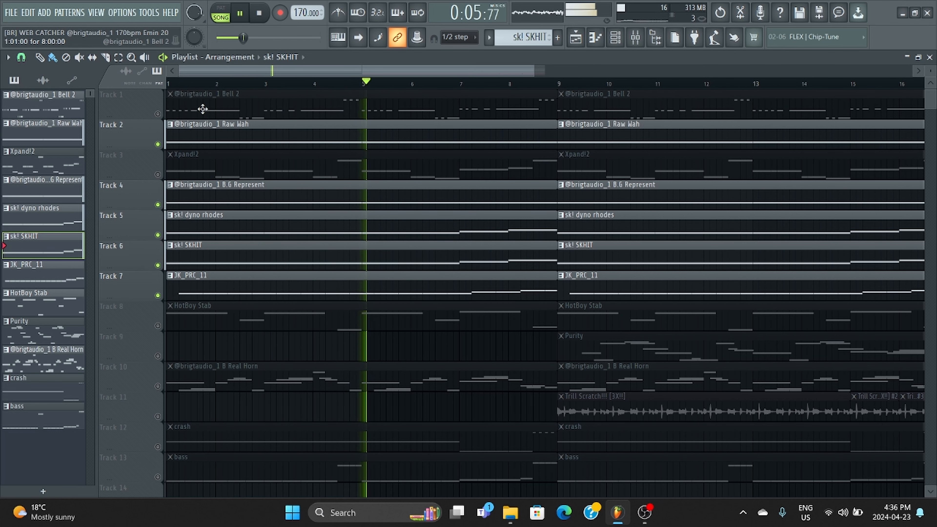
pyautogui.click(159, 114)
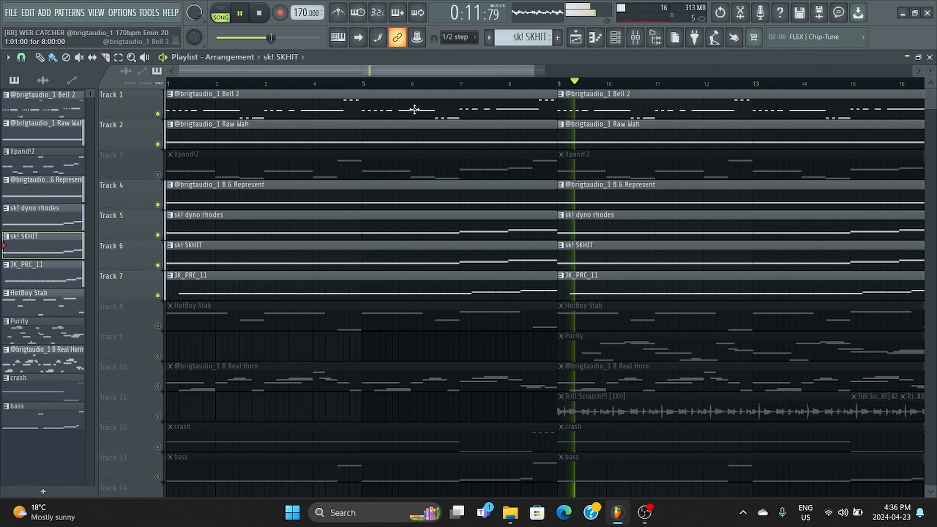
pyautogui.press('space')
# Open the Bell 2 clip in the piano roll and examine its melody from bar 1.
pyautogui.doubleClick(374, 100)
pyautogui.press('super+s')
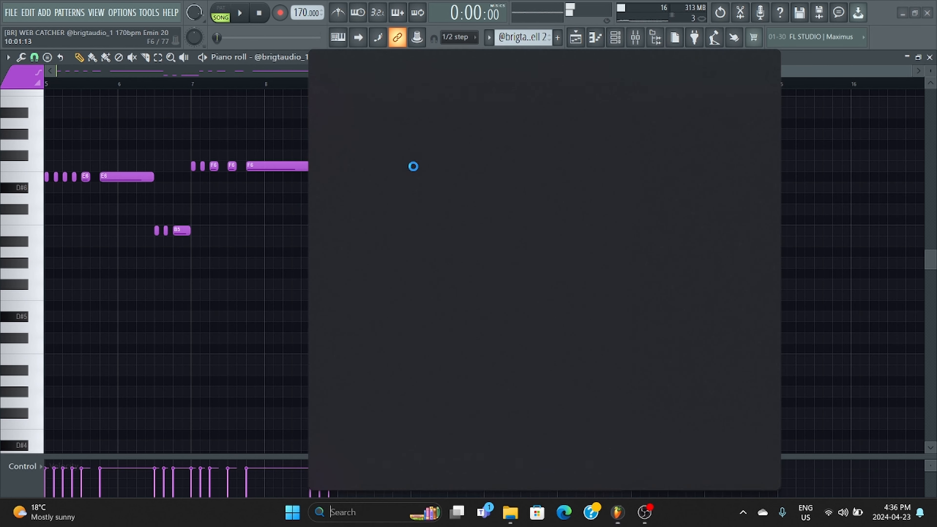
pyautogui.click(207, 196)
pyautogui.hotkey('ctrl', 'z')
pyautogui.moveTo(270, 70); pyautogui.dragTo(155, 81)
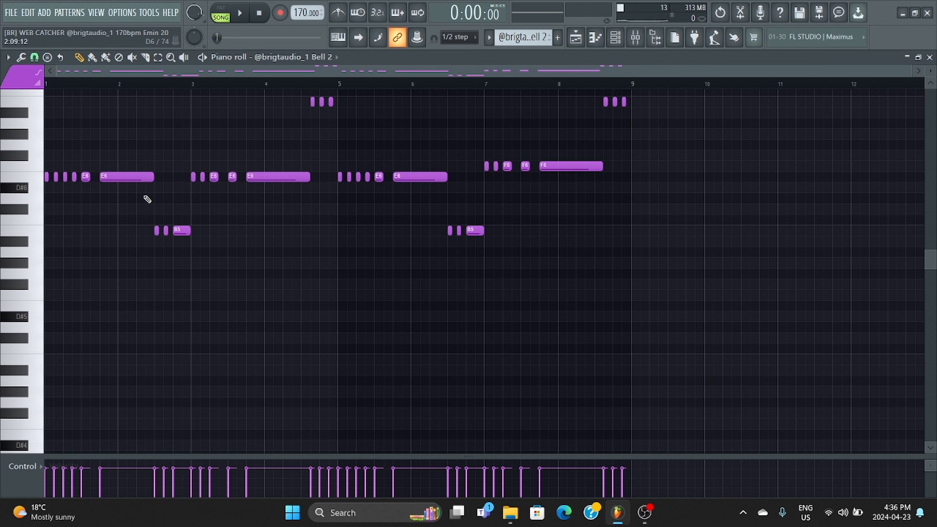
# Open the Xpand!2 clip on Track 3 in the piano roll and examine its notes while playing the song.
pyautogui.click(572, 36)
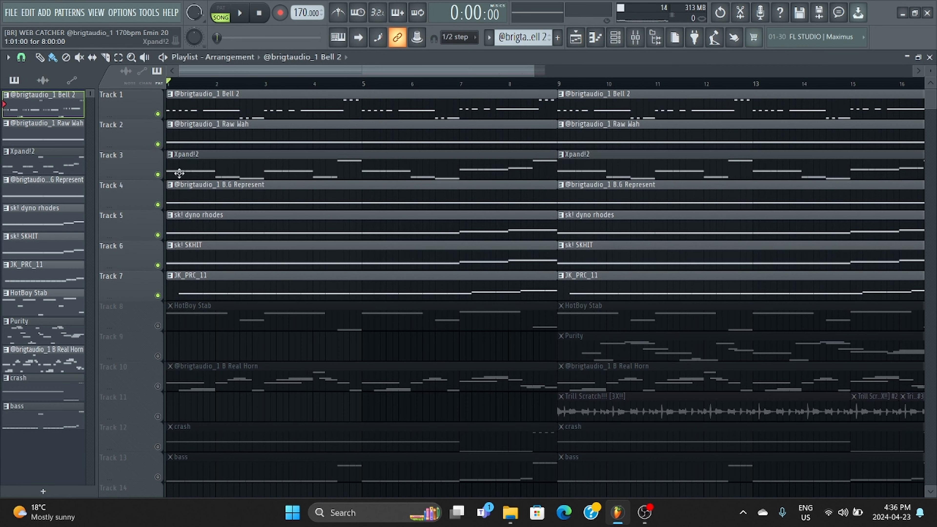
pyautogui.doubleClick(195, 173)
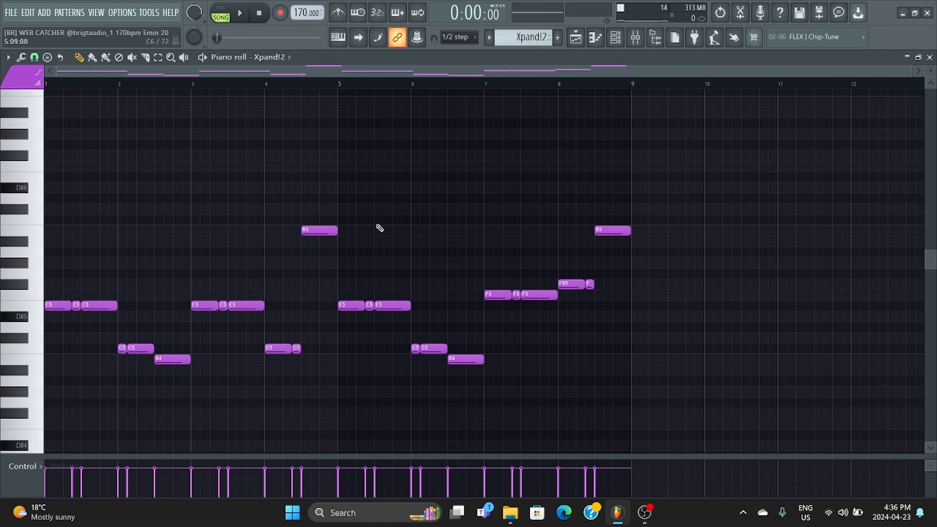
pyautogui.scroll(-1, 380, 228)
pyautogui.press('space')
pyautogui.scroll(-2, 389, 259)
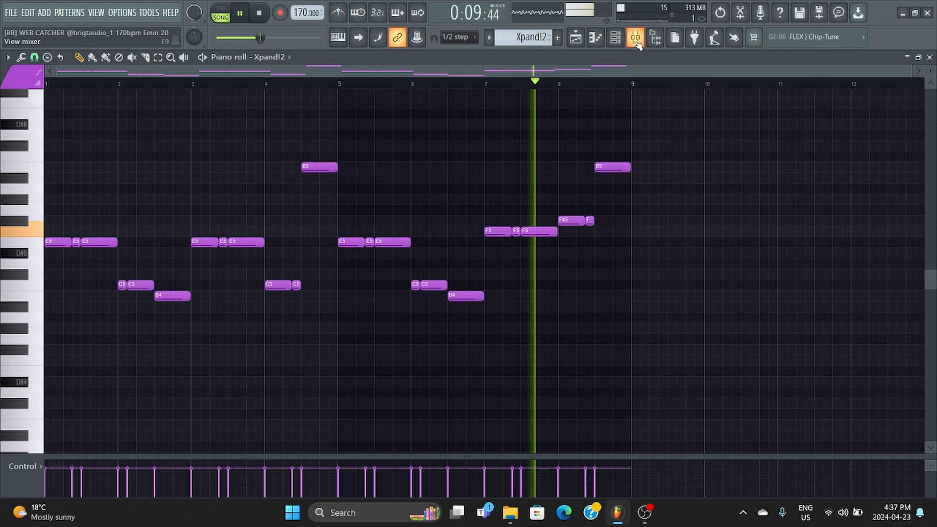
pyautogui.press('space')
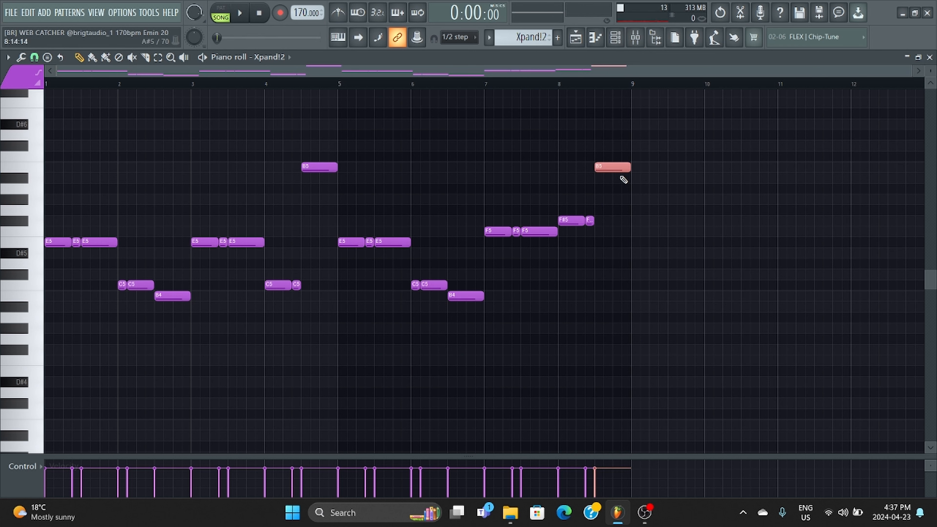
# Try the last Xpand!2 note at C#6, and move it back down to B5.
pyautogui.press('Up')
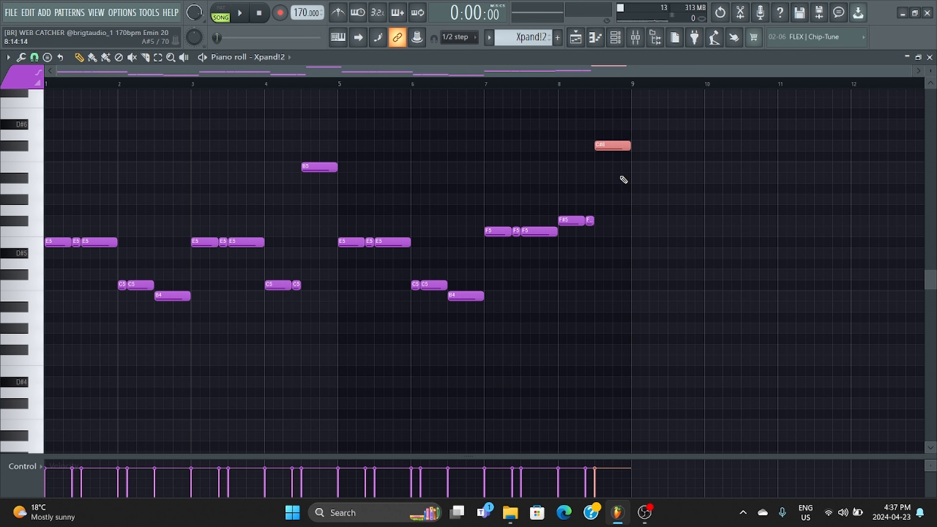
pyautogui.press('Down')
pyautogui.press('Down')
pyautogui.click(671, 200)
pyautogui.rightClick(685, 203)
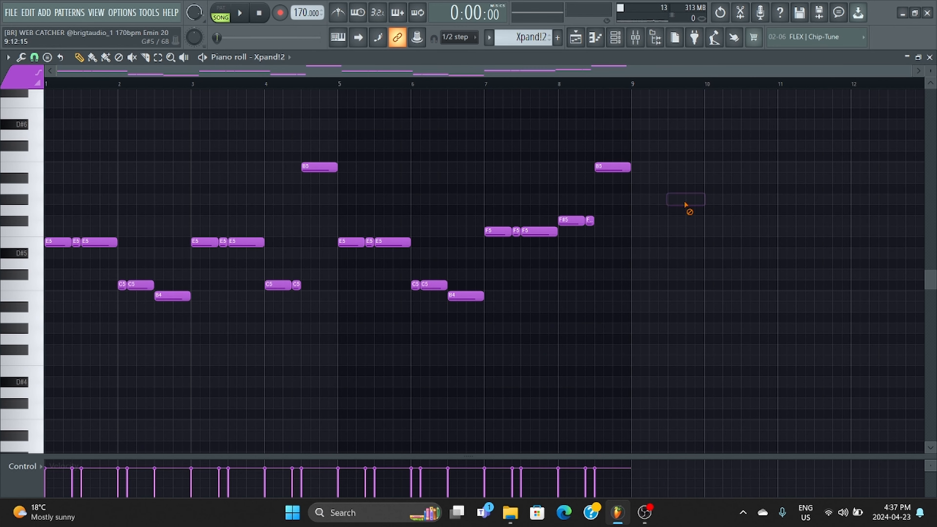
# Compare the Bell 2 pattern with the Xpand!2 pattern in the piano roll.
pyautogui.click(577, 38)
pyautogui.doubleClick(311, 129)
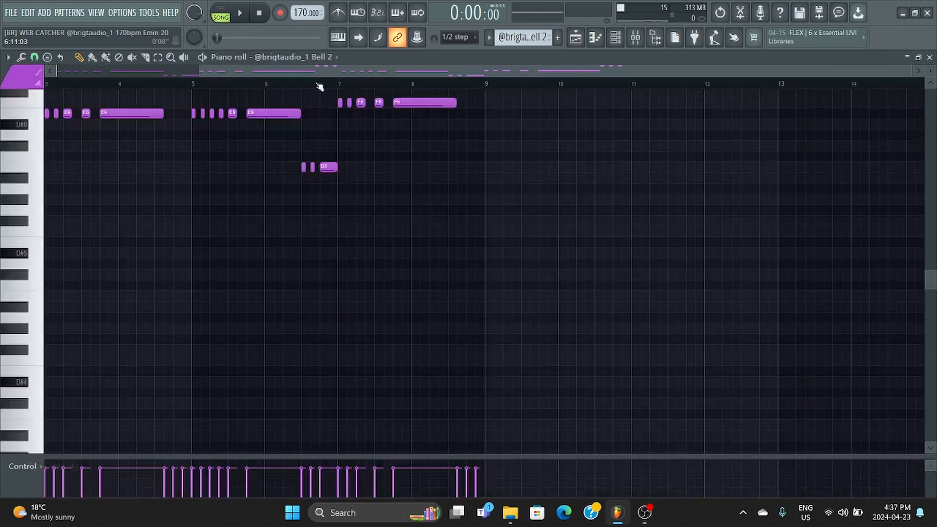
pyautogui.click(577, 38)
pyautogui.doubleClick(247, 157)
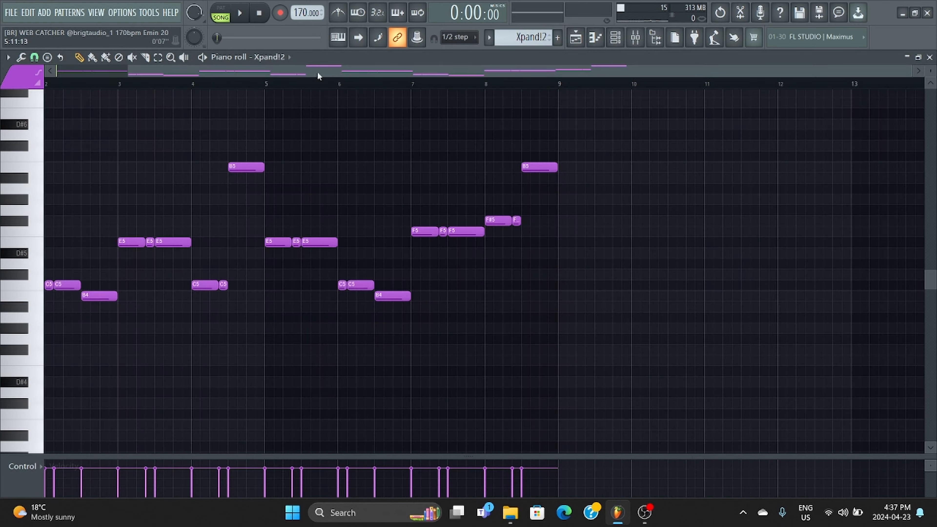
# Unsolo Track 3 in the playlist so all tracks are active, and open the B Real Horn clip on Track 10 in the piano roll.
pyautogui.click(581, 37)
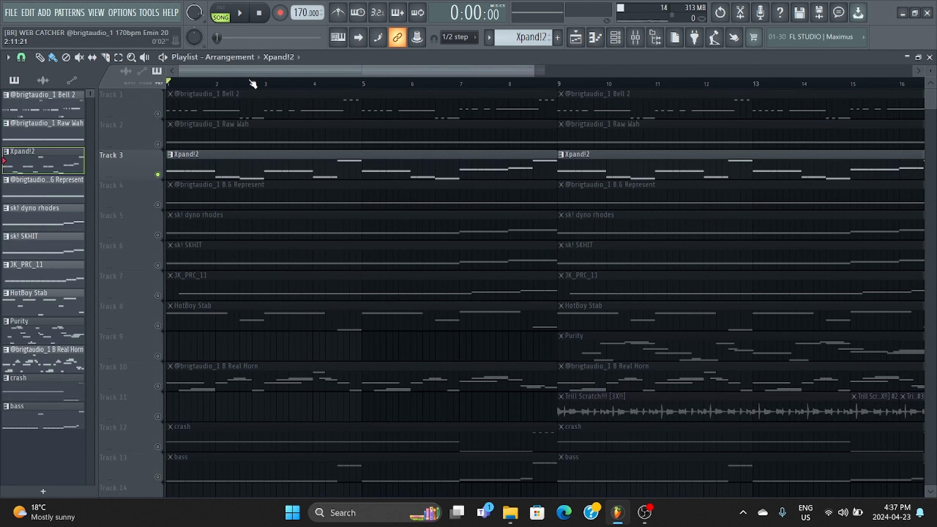
pyautogui.rightClick(160, 174)
pyautogui.scroll(-1, 218, 225)
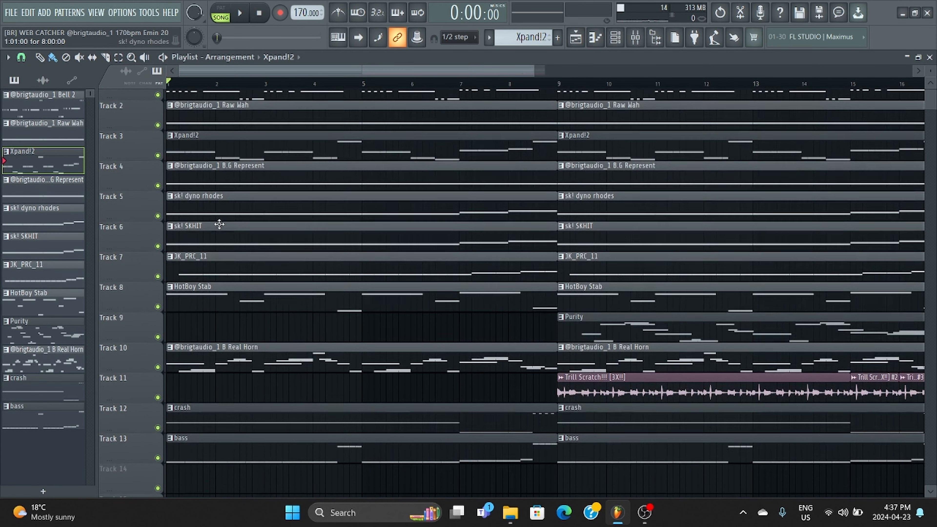
pyautogui.scroll(1, 226, 258)
pyautogui.scroll(-1, 239, 262)
pyautogui.scroll(-2, 240, 262)
pyautogui.click(241, 272)
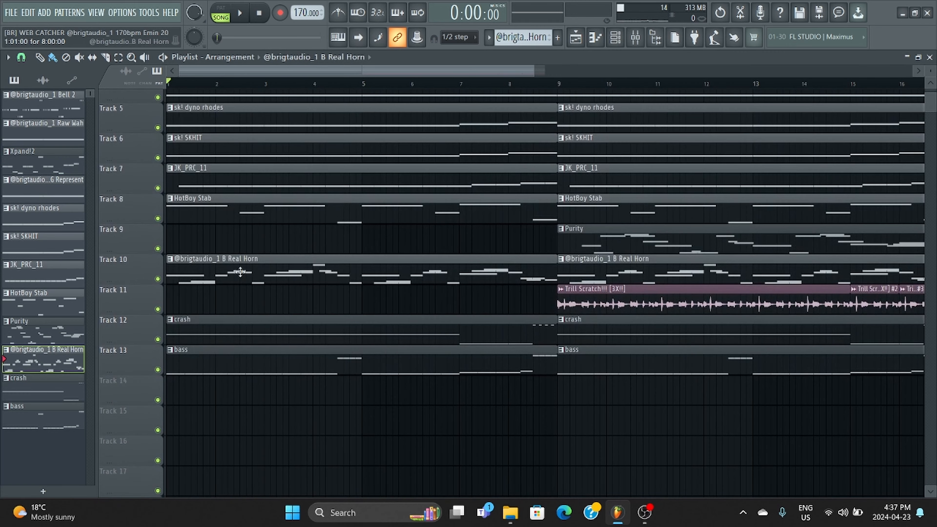
pyautogui.click(252, 258)
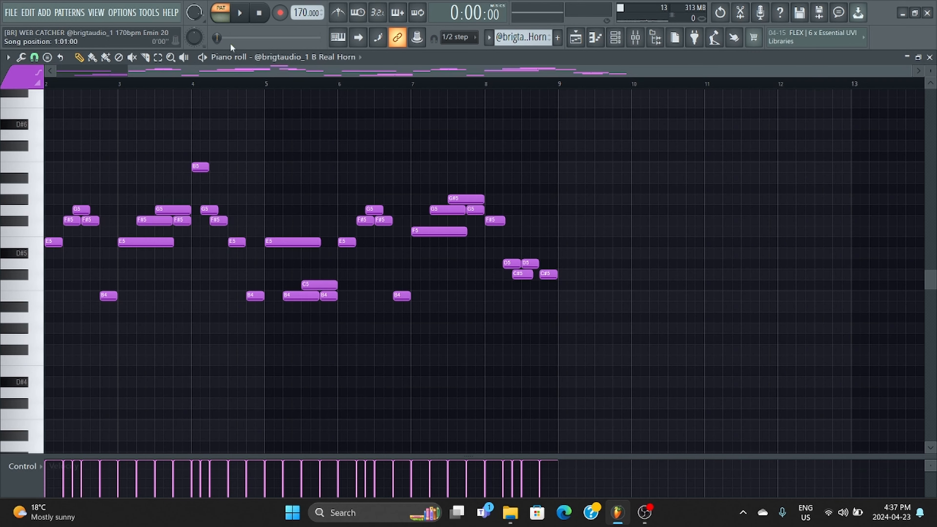
# Play the B Real Horn pattern by itself in pattern mode, and return to the playlist in song mode.
pyautogui.press('l')
pyautogui.press('space')
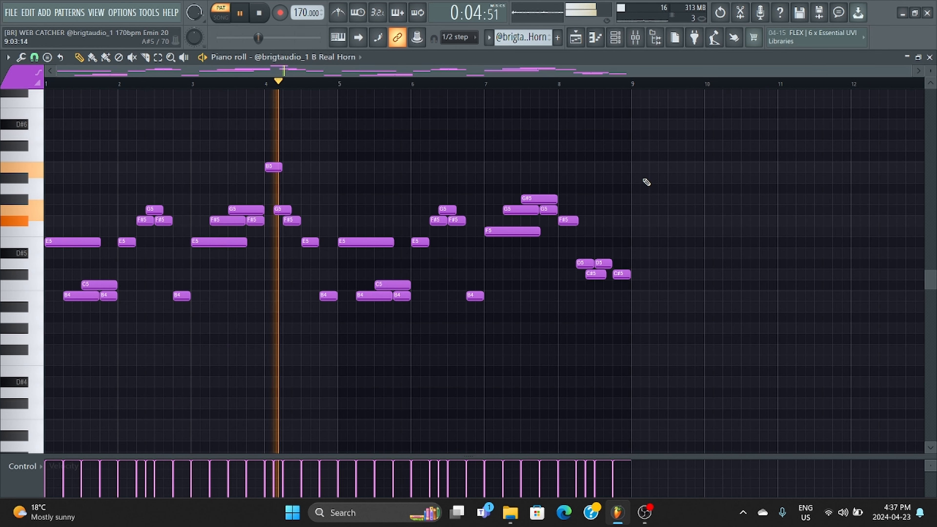
pyautogui.press('space')
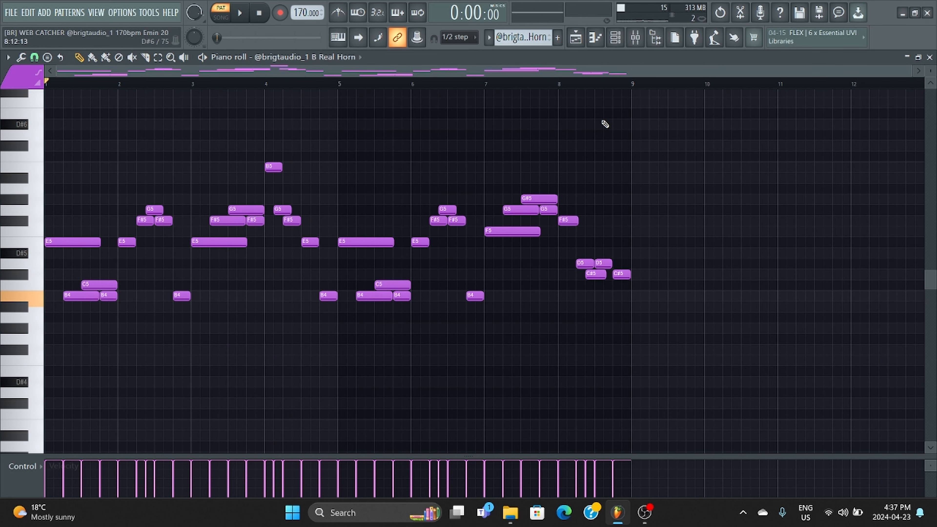
pyautogui.click(576, 37)
pyautogui.click(221, 13)
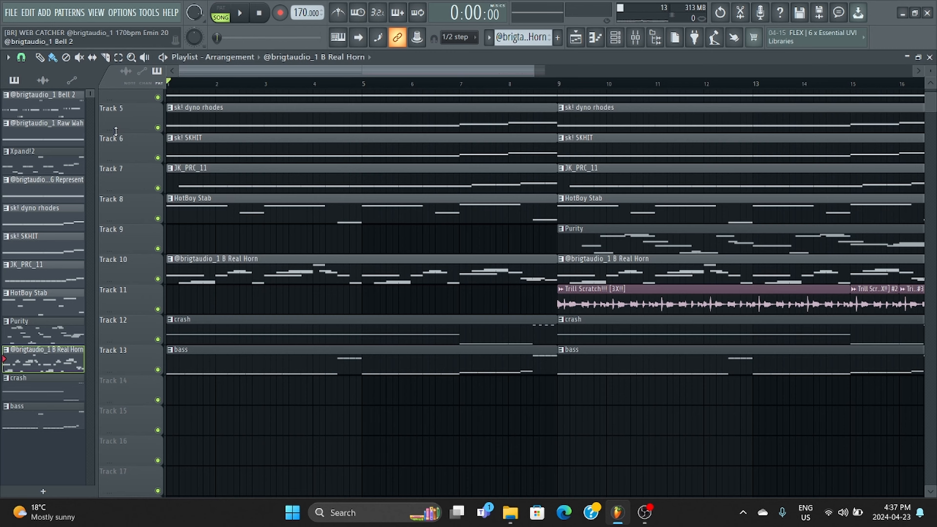
pyautogui.scroll(2, 203, 222)
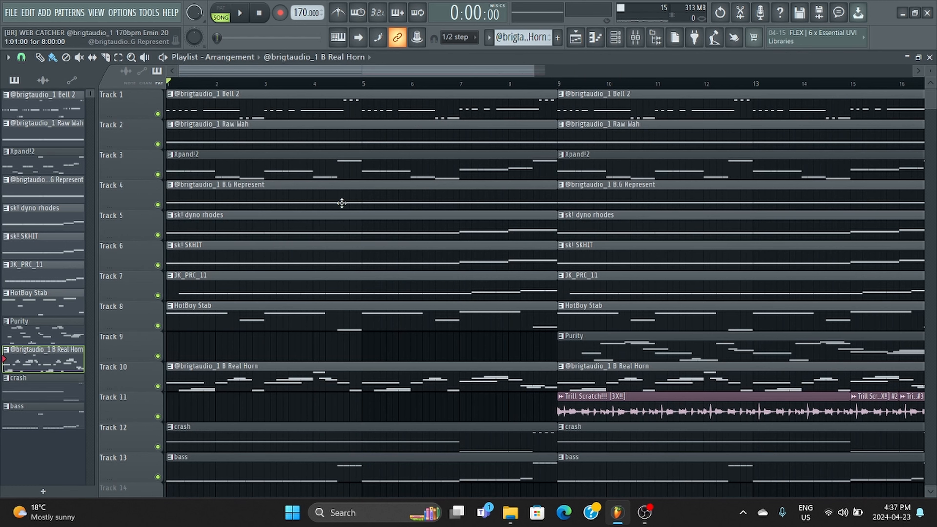
# Open the Purity clip on Track 9 in the piano roll, play its pattern by itself, and return to the playlist.
pyautogui.doubleClick(582, 338)
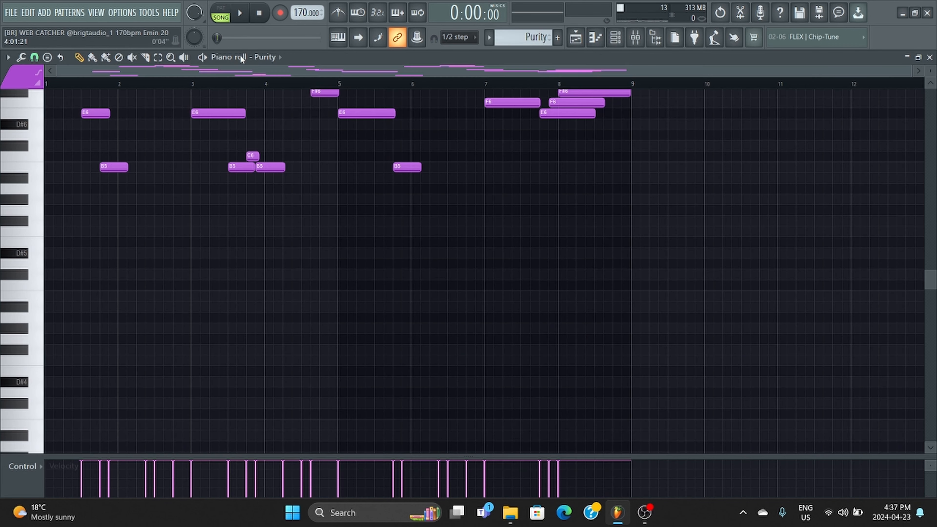
pyautogui.click(228, 14)
pyautogui.scroll(4, 701, 199)
pyautogui.press('space')
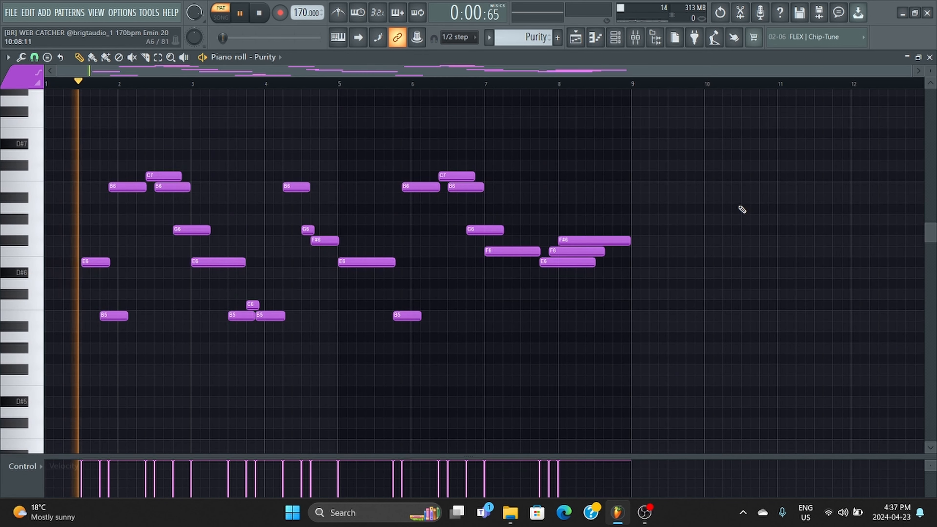
pyautogui.scroll(2, 742, 210)
pyautogui.scroll(-1, 743, 209)
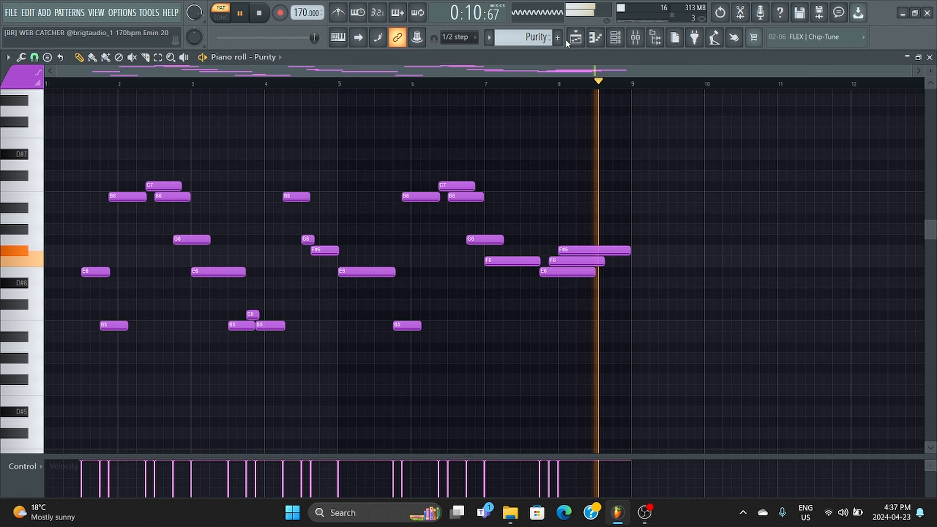
pyautogui.press('space')
pyautogui.click(576, 37)
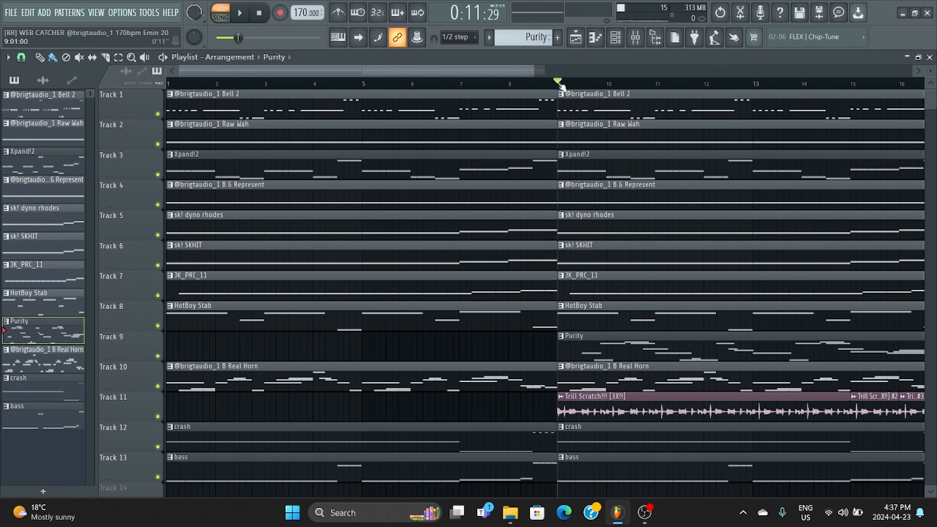
# Solo Track 11 to listen to the Trill Scratch clips from bar 9, unsolo it, and reset the song position to the start.
pyautogui.scroll(-3, 479, 111)
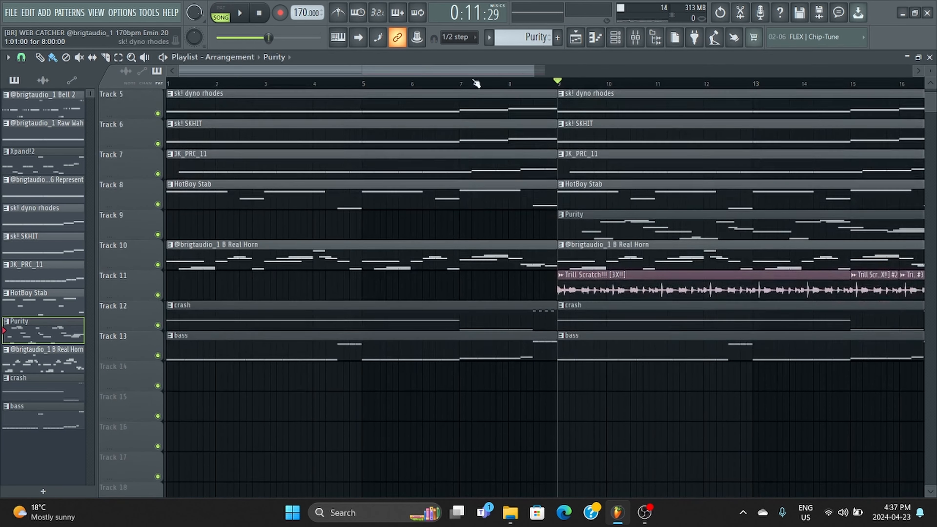
pyautogui.moveTo(443, 72); pyautogui.dragTo(511, 74)
pyautogui.rightClick(159, 293)
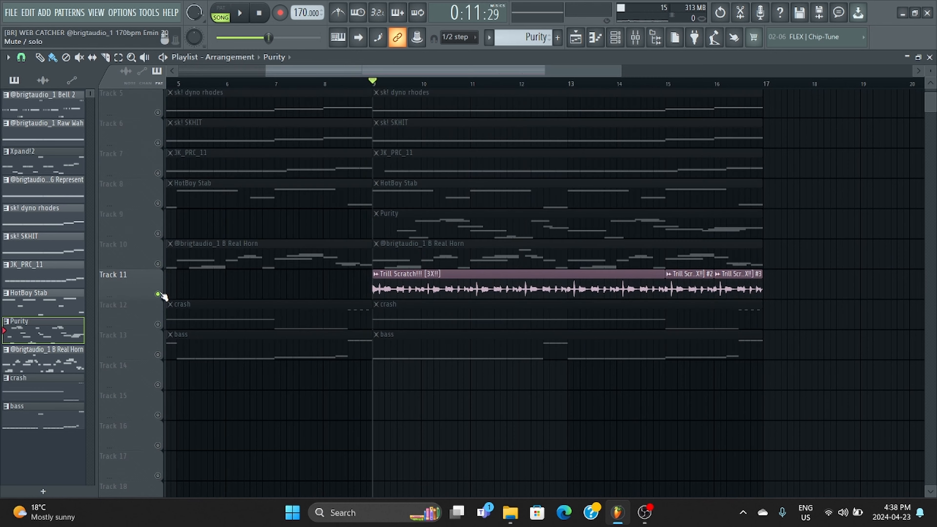
pyautogui.press('space')
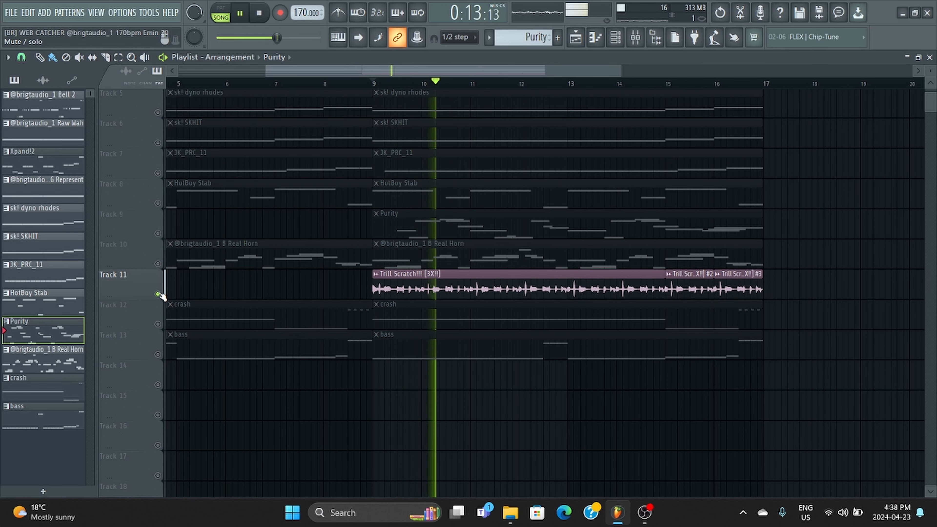
pyautogui.rightClick(158, 295)
pyautogui.press('space')
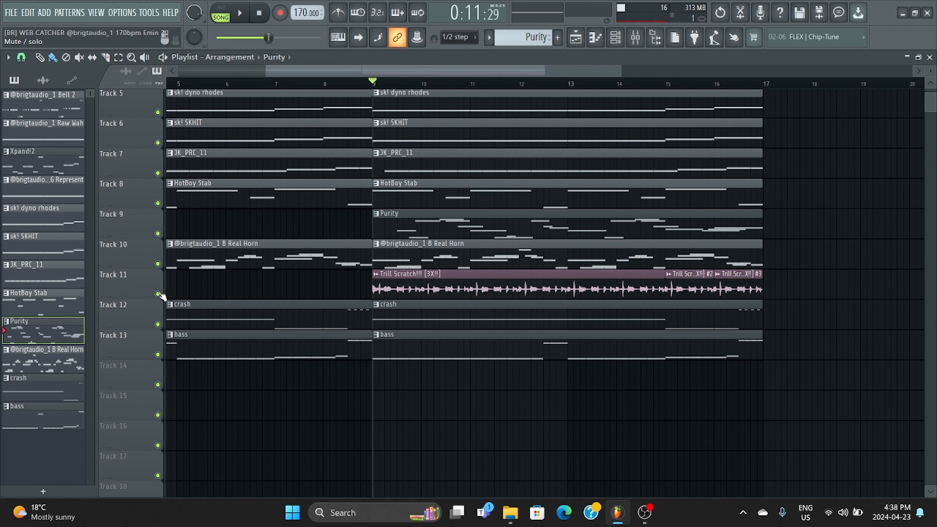
pyautogui.moveTo(387, 74); pyautogui.dragTo(146, 84)
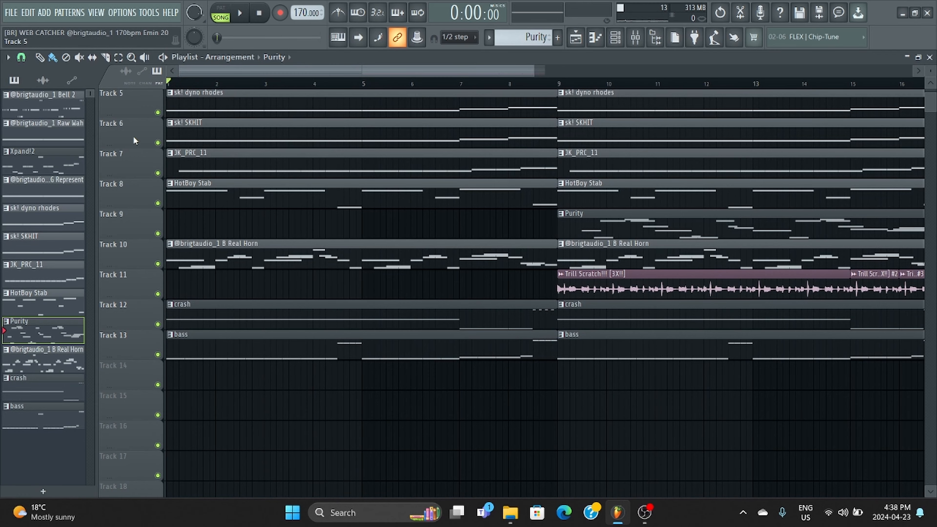
pyautogui.scroll(4, 154, 163)
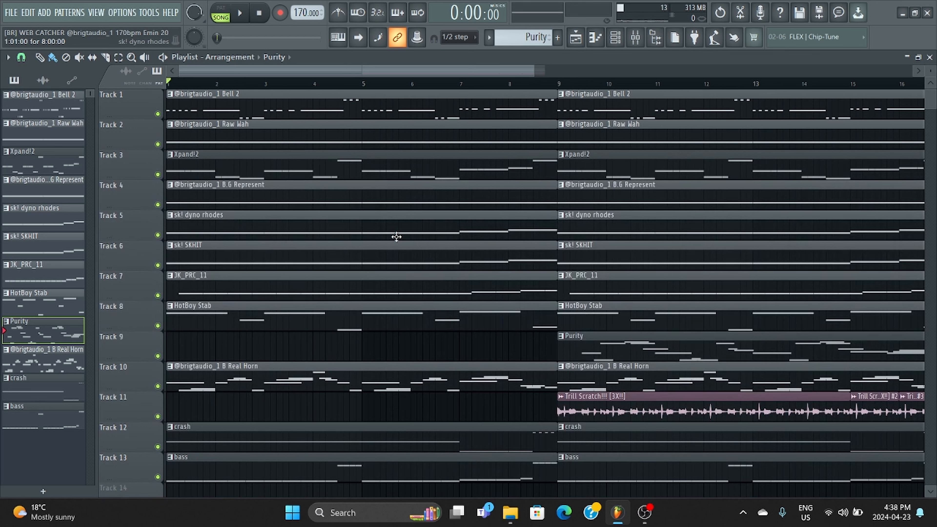
# View the B Real Horn channel's sampler settings from the channel rack, and close both windows.
pyautogui.click(615, 37)
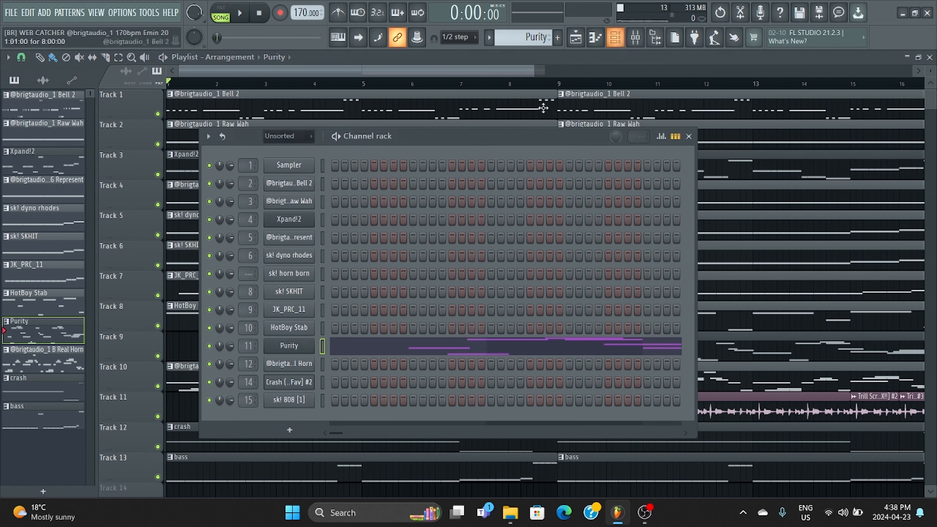
pyautogui.click(289, 364)
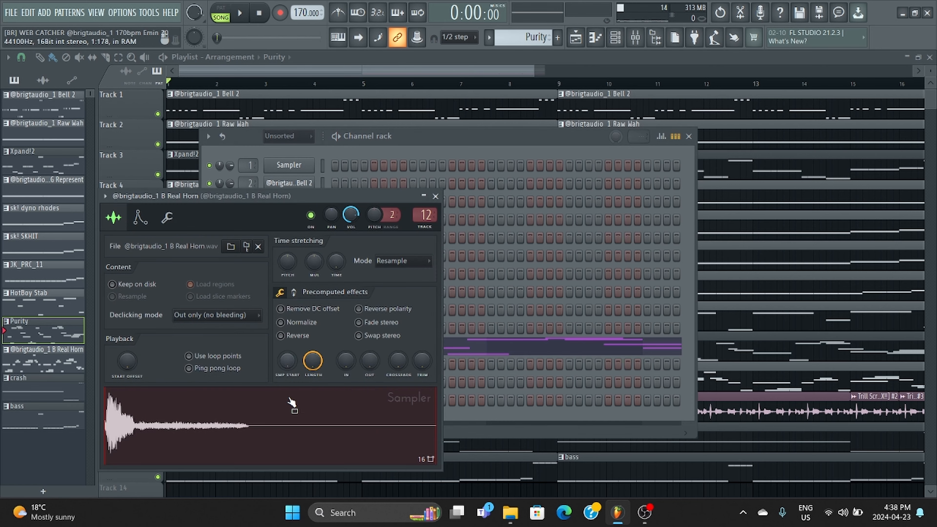
pyautogui.click(441, 84)
pyautogui.click(577, 83)
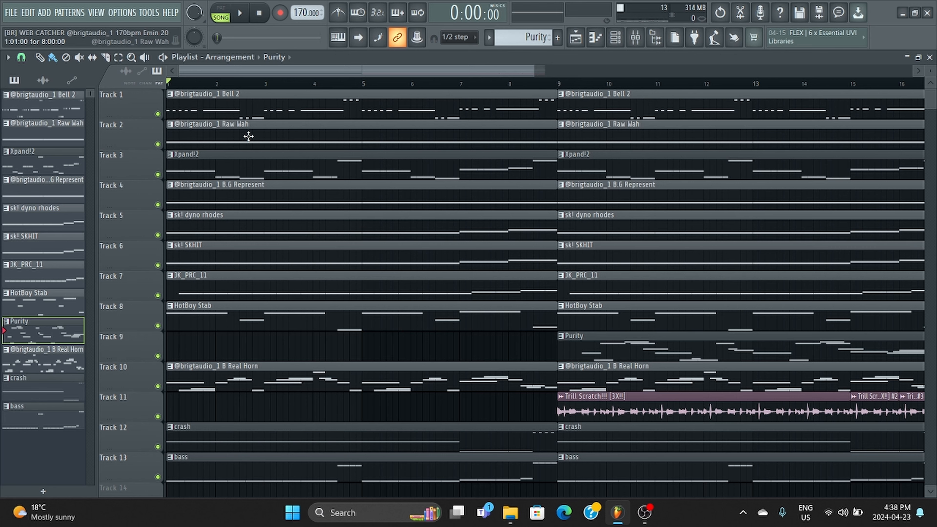
# Solo Track 4 to listen to the B.G Represent clip, and unsolo the track.
pyautogui.rightClick(158, 204)
pyautogui.press('space')
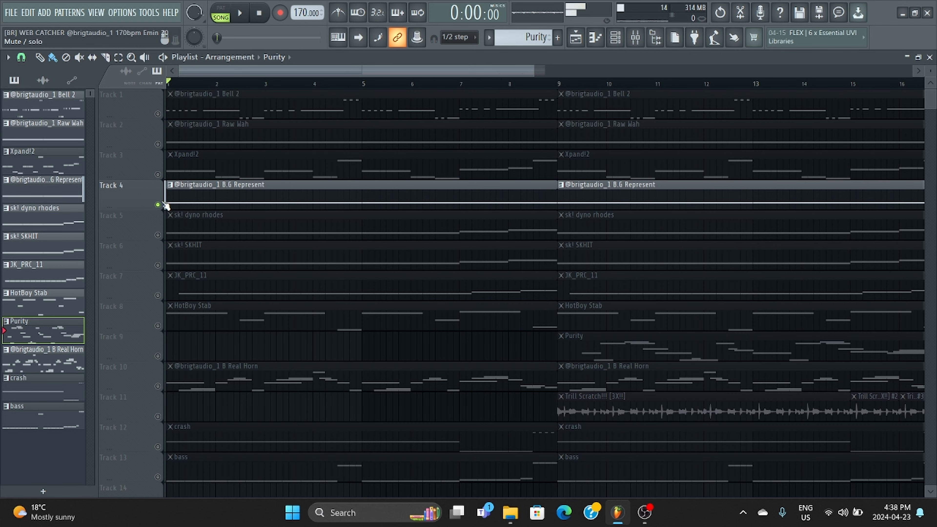
pyautogui.rightClick(163, 204)
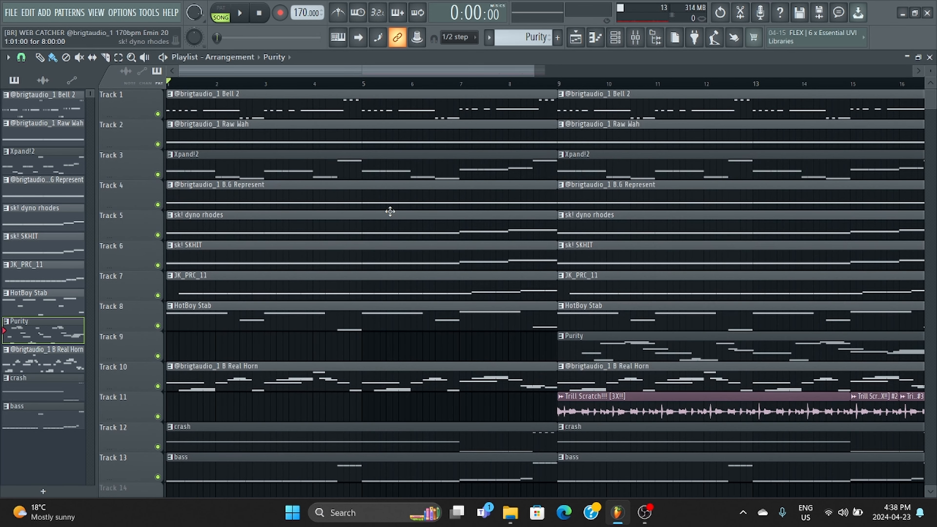
# Try a short D#6 note at the end of the sk! dyno rhodes pattern, delete it, and return to the playlist.
pyautogui.doubleClick(390, 211)
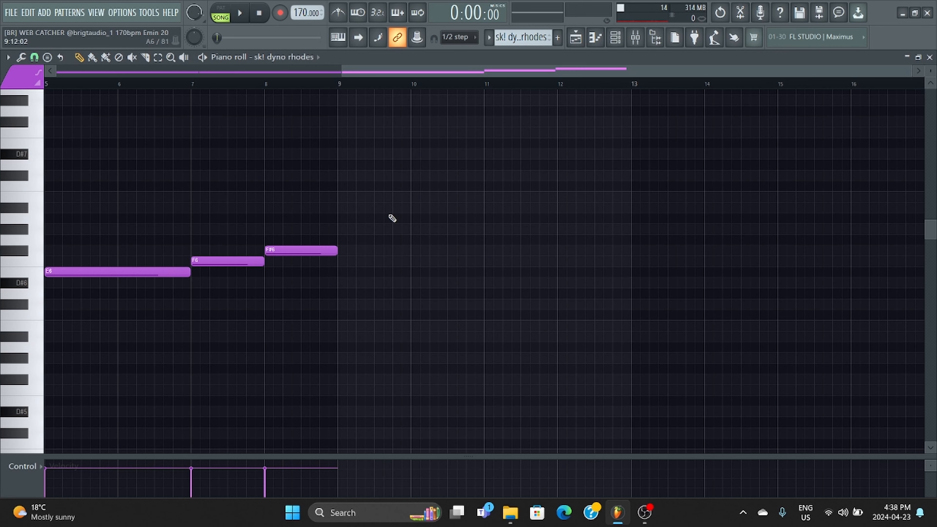
pyautogui.moveTo(273, 276)
pyautogui.mouseDown()
pyautogui.moveTo(220, 276)
pyautogui.moveTo(318, 222)
pyautogui.moveTo(313, 294)
pyautogui.mouseUp()
pyautogui.click(303, 286)
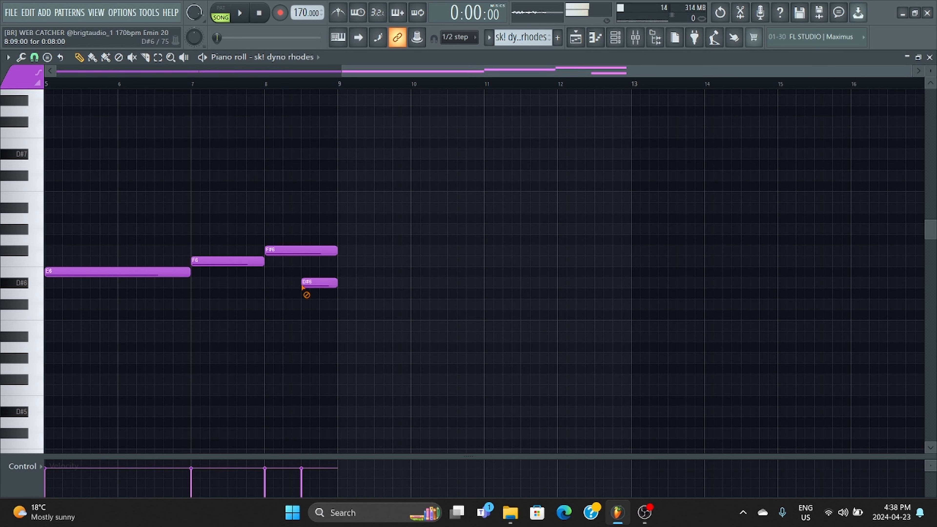
pyautogui.rightClick(303, 286)
pyautogui.click(576, 37)
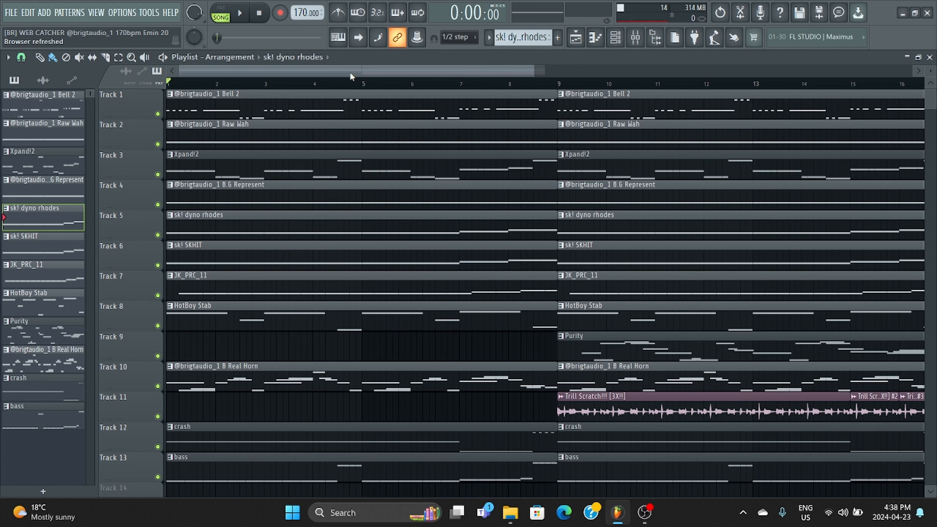
# Open the B Real Horn clip on Track 10 in the piano roll and examine its notes from bar 1.
pyautogui.scroll(-3, 445, 188)
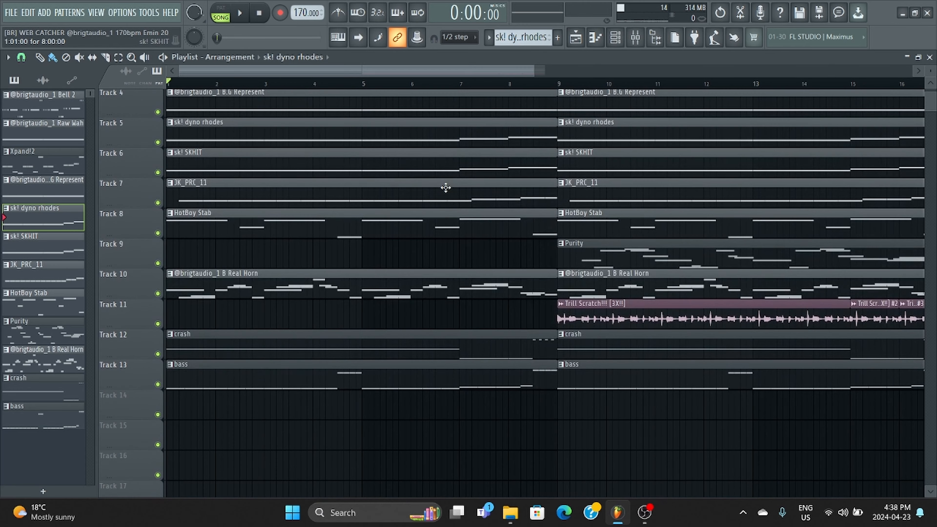
pyautogui.scroll(-5, 496, 255)
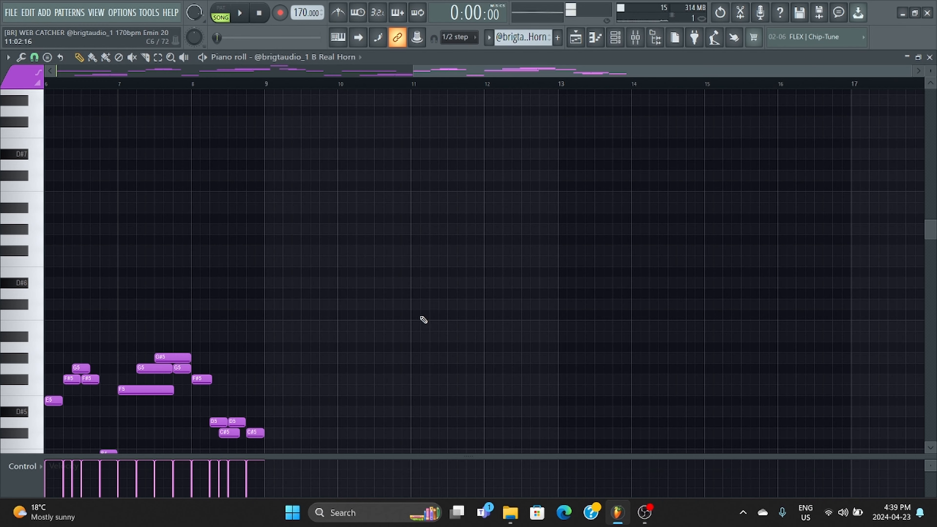
pyautogui.hscroll(-5, 431, 300)
pyautogui.scroll(-5, 431, 301)
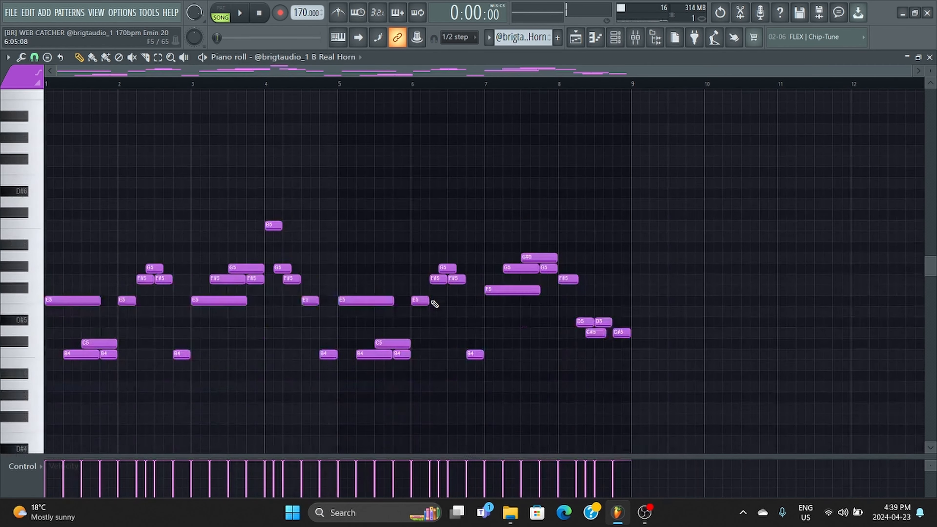
pyautogui.scroll(1, 587, 224)
pyautogui.scroll(2, 604, 192)
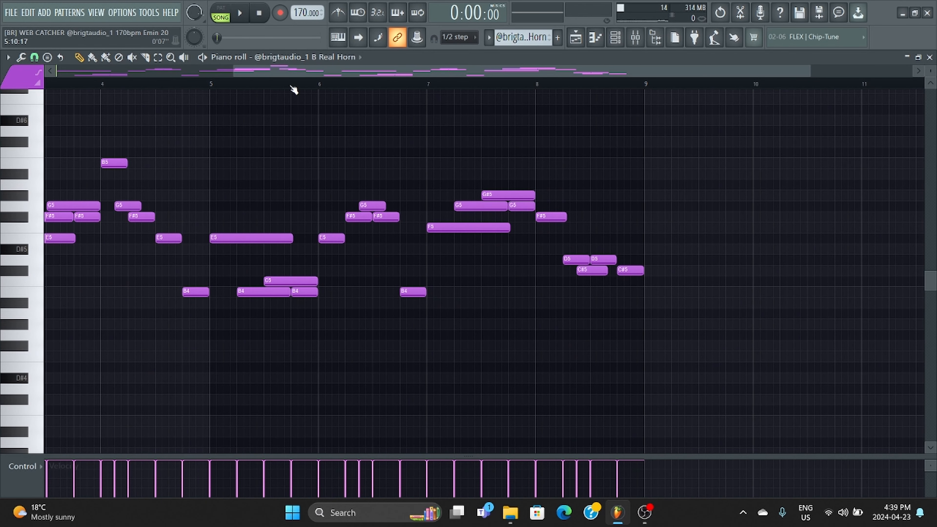
pyautogui.hscroll(-5, 84, 84)
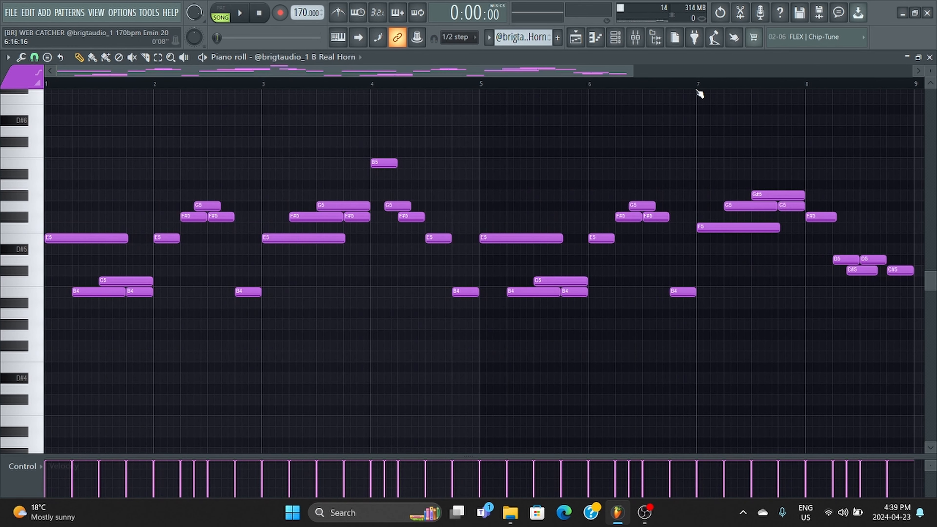
# Select the B Real Horn notes in bar 7 to point them out, and return to the playlist.
pyautogui.hscroll(4, 554, 84)
pyautogui.moveTo(532, 85)
pyautogui.mouseDown()
pyautogui.moveTo(658, 102)
pyautogui.moveTo(532, 94)
pyautogui.mouseUp()
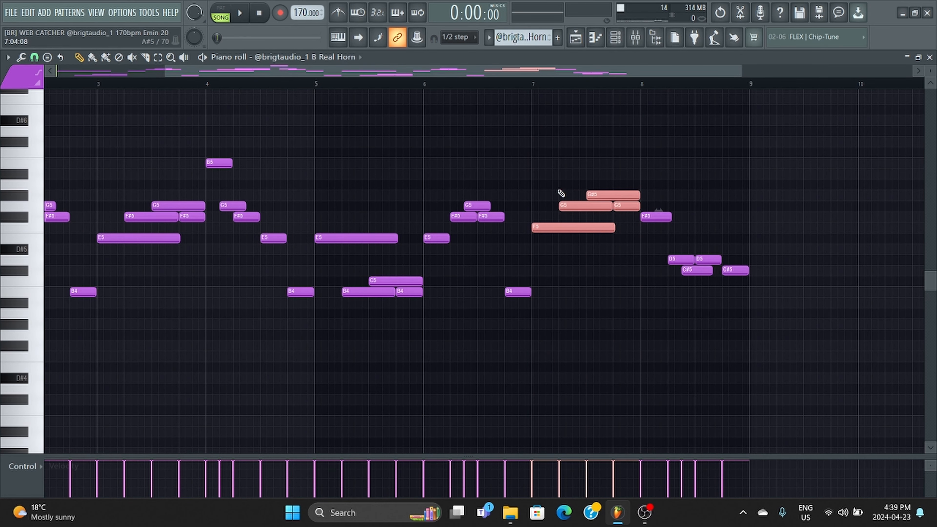
pyautogui.moveTo(642, 84)
pyautogui.mouseDown()
pyautogui.moveTo(745, 86)
pyautogui.moveTo(639, 79)
pyautogui.mouseUp()
pyautogui.click(575, 37)
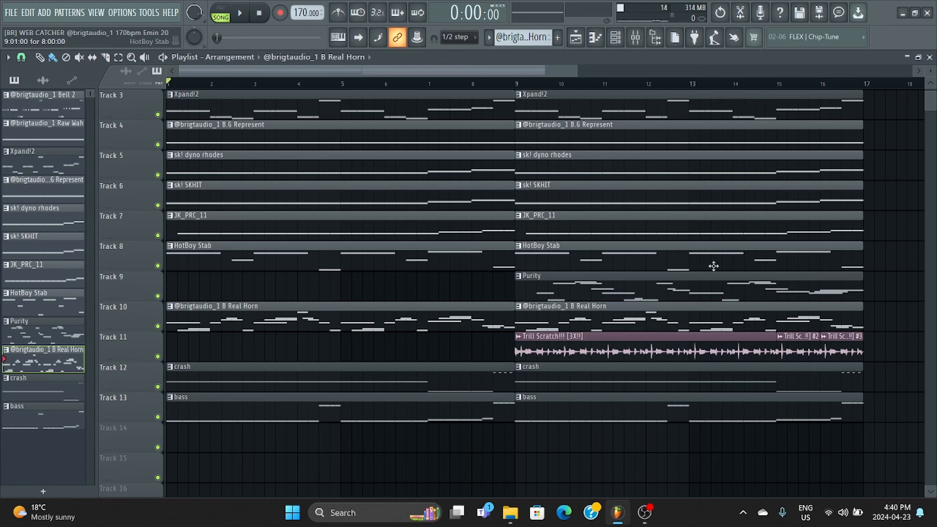
pyautogui.click(521, 442)
pyautogui.rightClick(527, 442)
pyautogui.scroll(-3, 525, 440)
pyautogui.press('super+Tab')
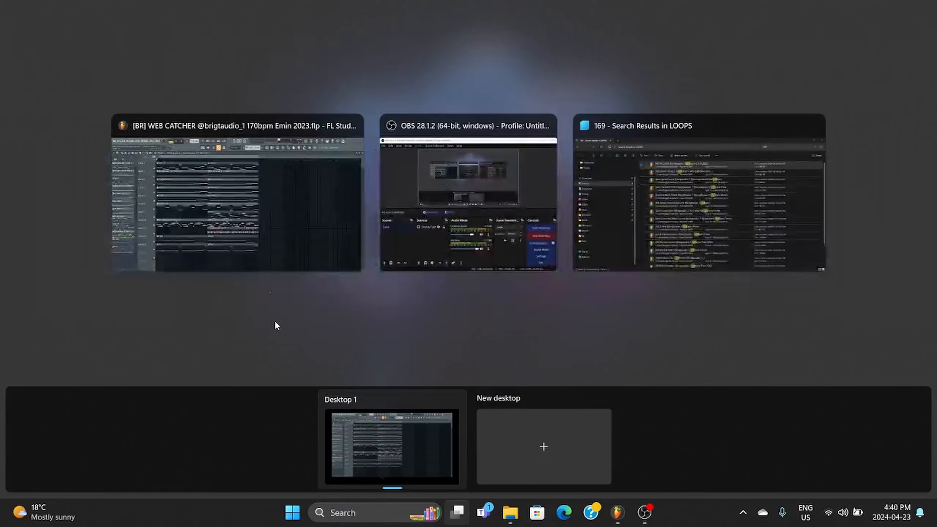
pyautogui.click(261, 254)
pyautogui.scroll(3, 136, 232)
pyautogui.scroll(-3, 137, 232)
pyautogui.scroll(2, 137, 232)
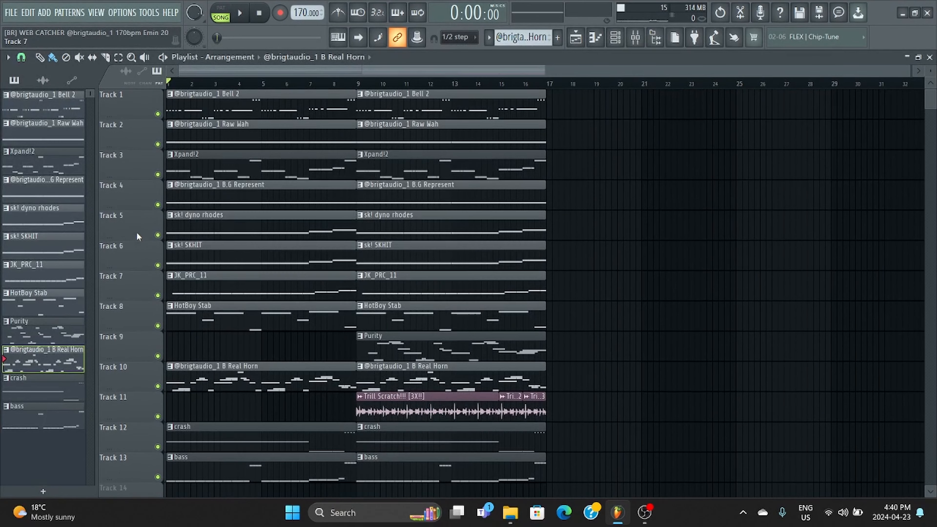
pyautogui.scroll(4, 132, 219)
pyautogui.hotkey('alt', 'Tab')
pyautogui.hotkey('alt', 'Tab')
pyautogui.scroll(-4, 124, 229)
pyautogui.scroll(3, 125, 229)
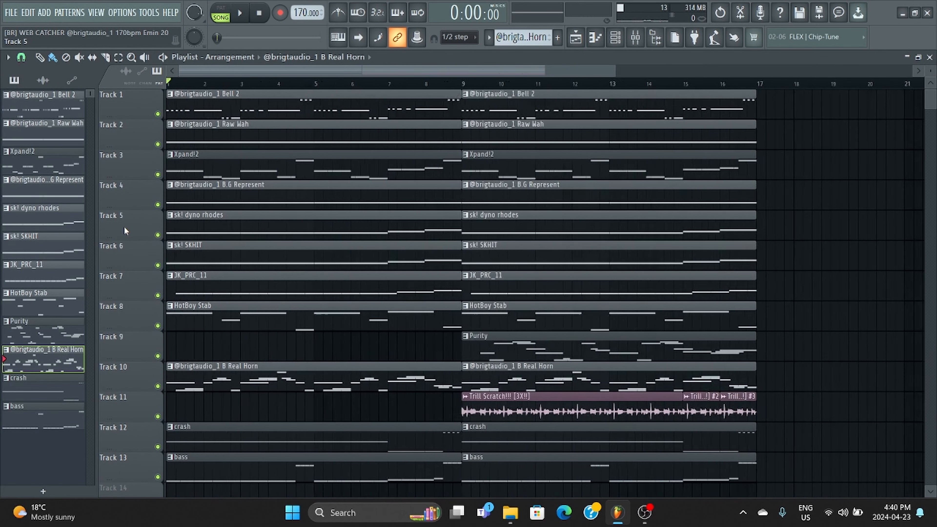
pyautogui.scroll(-1, 124, 228)
pyautogui.scroll(1, 124, 230)
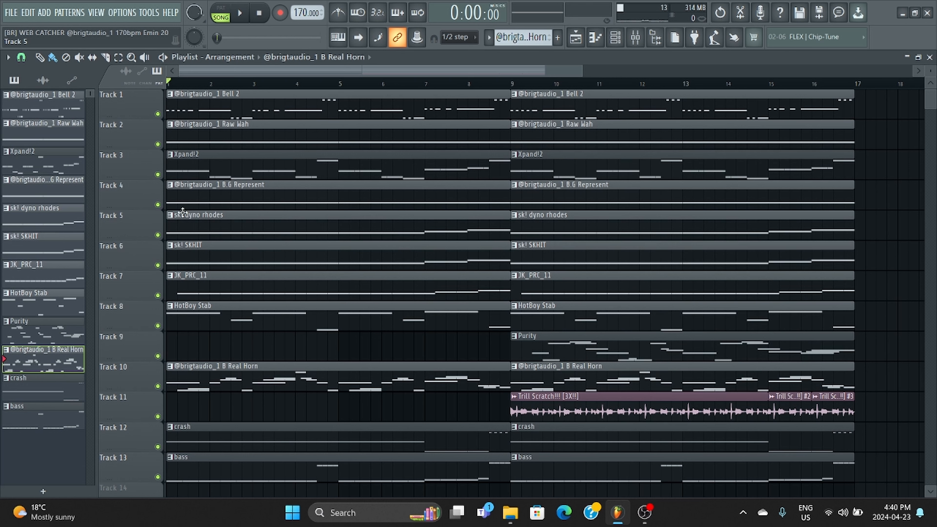
# Switch the playlist from painting to the Draw tool.
pyautogui.moveTo(223, 360); pyautogui.dragTo(230, 181)
pyautogui.click(264, 342)
pyautogui.press('p')
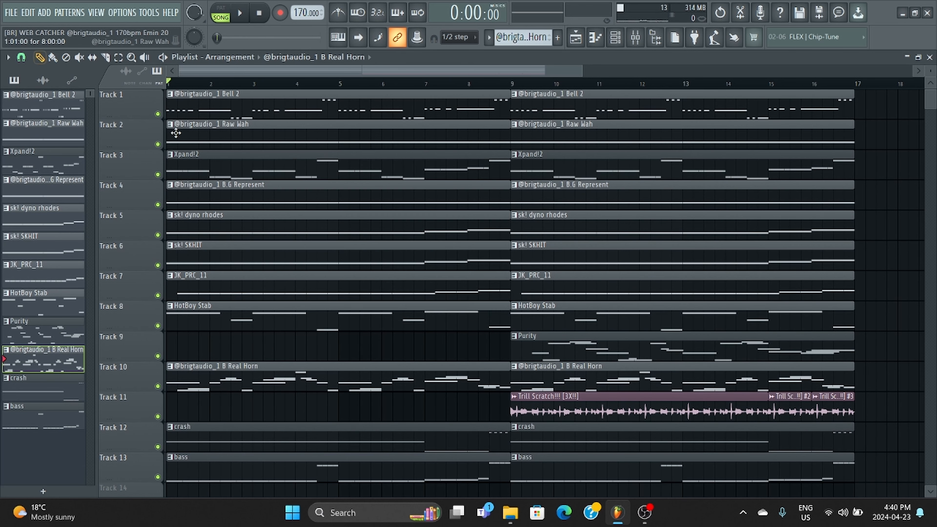